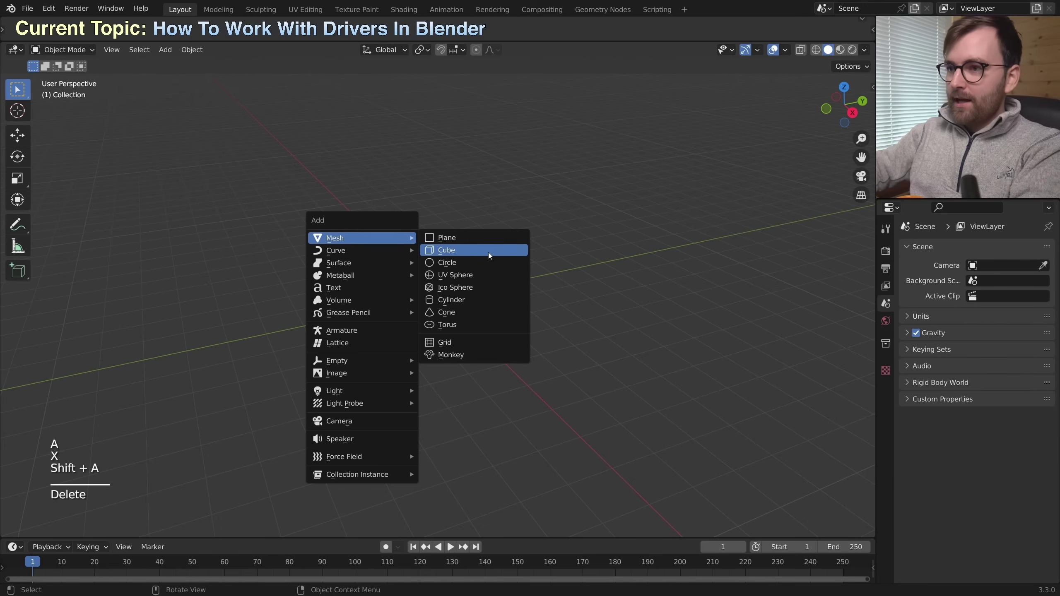
Add a Simple Deform twist modifier on the Z axis to the cube
{"action": "left_click", "coordinate": [489, 252]}
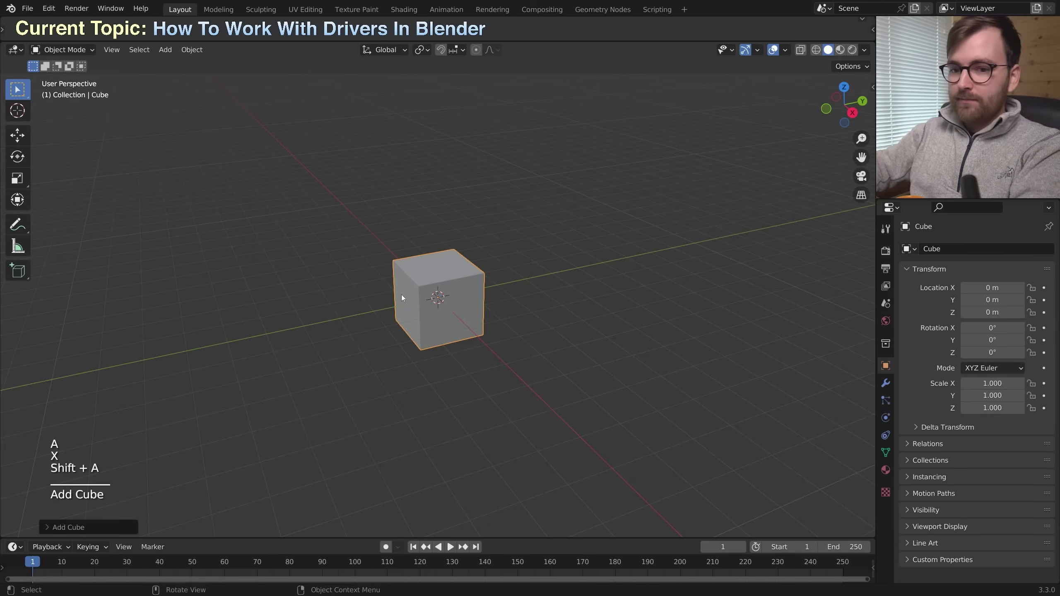
{"action": "scroll", "coordinate": [402, 298], "scroll_direction": "up", "scroll_amount": 4}
{"action": "middle_click_drag", "start_coordinate": [402, 297], "coordinate": [737, 380]}
{"action": "scroll", "coordinate": [584, 334], "scroll_direction": "down", "scroll_amount": 2}
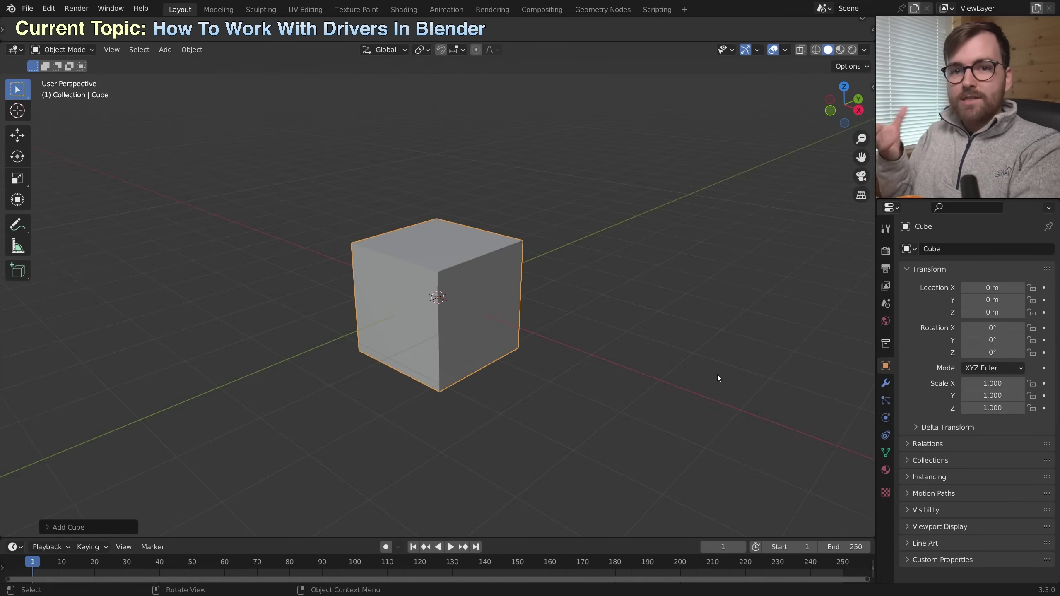
{"action": "left_click", "coordinate": [885, 383]}
{"action": "left_click", "coordinate": [959, 248]}
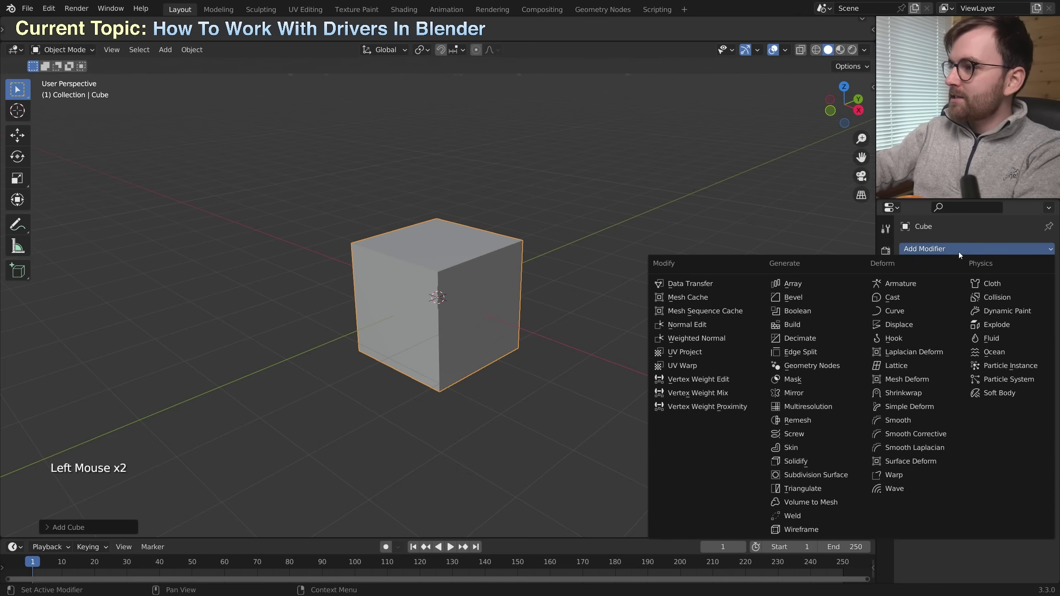
{"action": "left_click", "coordinate": [917, 414]}
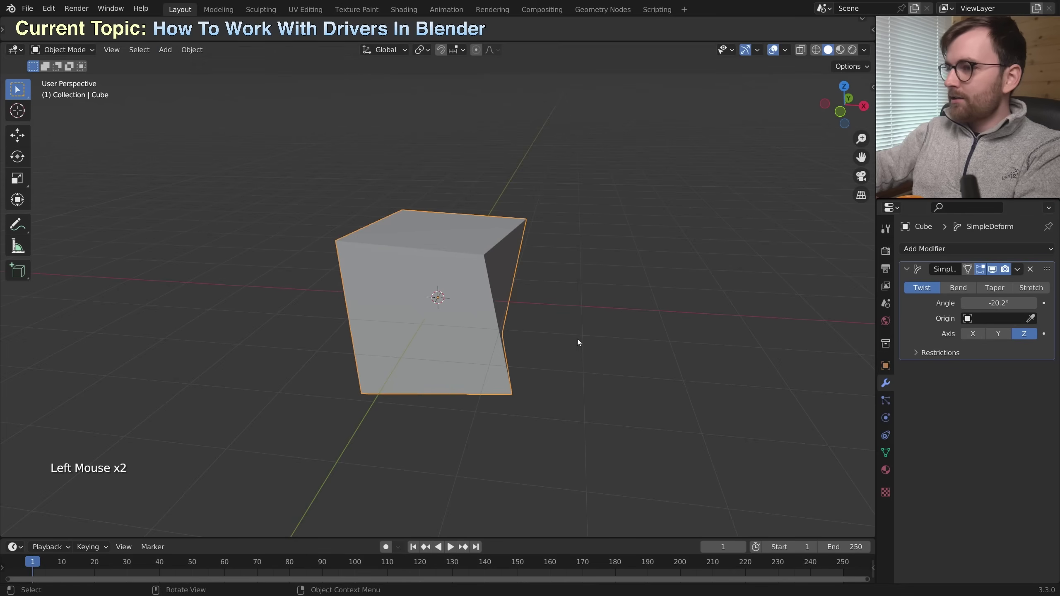
{"action": "middle_click_drag", "start_coordinate": [577, 343], "coordinate": [540, 334]}
Lift the cube upward so it sits above the 3D cursor
{"action": "key", "text": "g"}
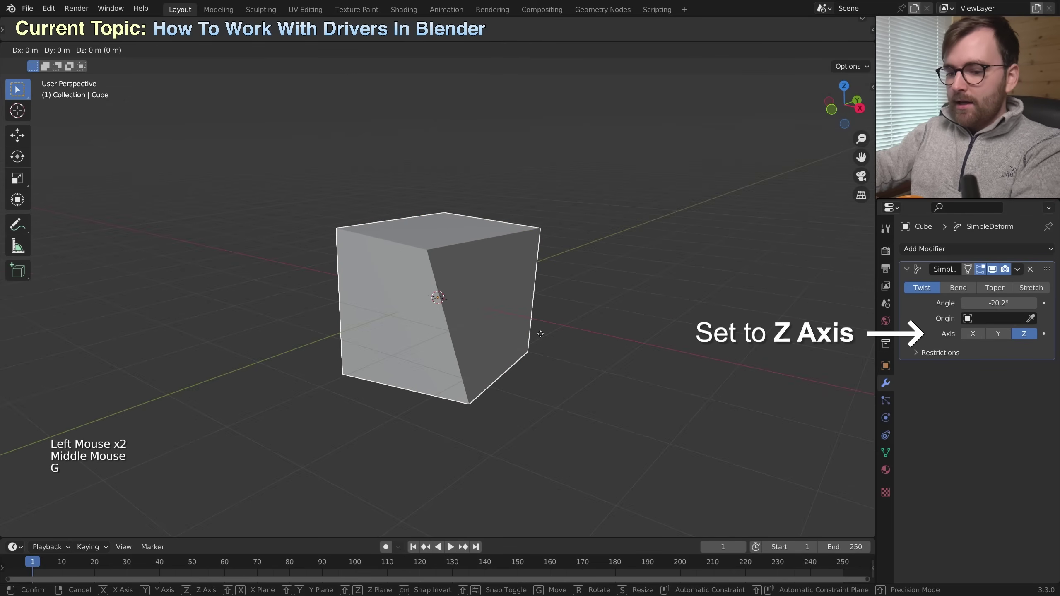
{"action": "key", "text": "Escape"}
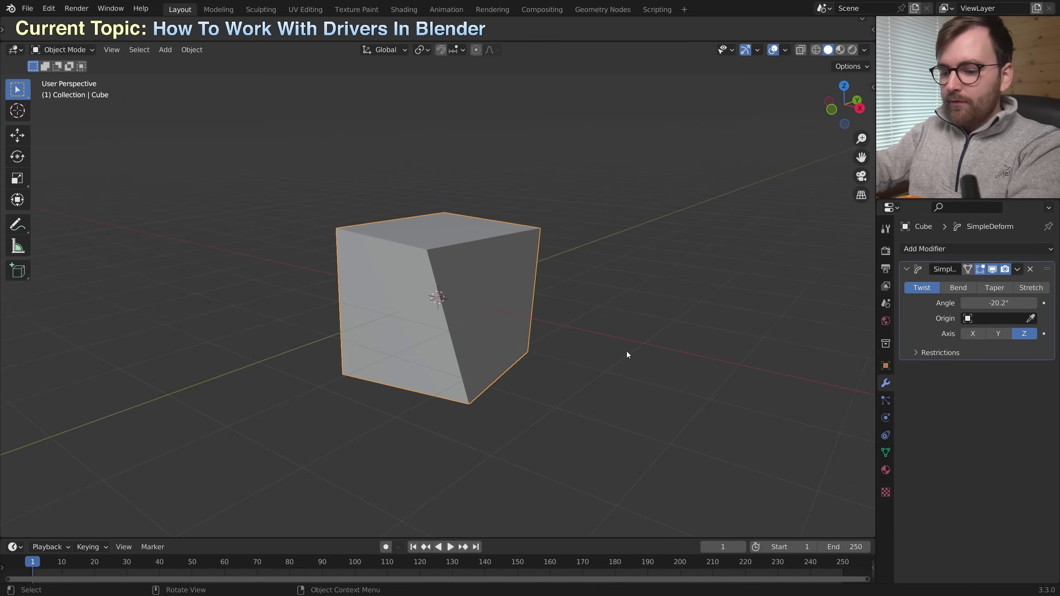
{"action": "key", "text": "g"}
{"action": "left_click", "coordinate": [626, 354]}
{"action": "middle_click_drag", "start_coordinate": [627, 353], "coordinate": [651, 346]}
{"action": "middle_click_drag", "start_coordinate": [650, 347], "coordinate": [684, 317], "text": "shift"}
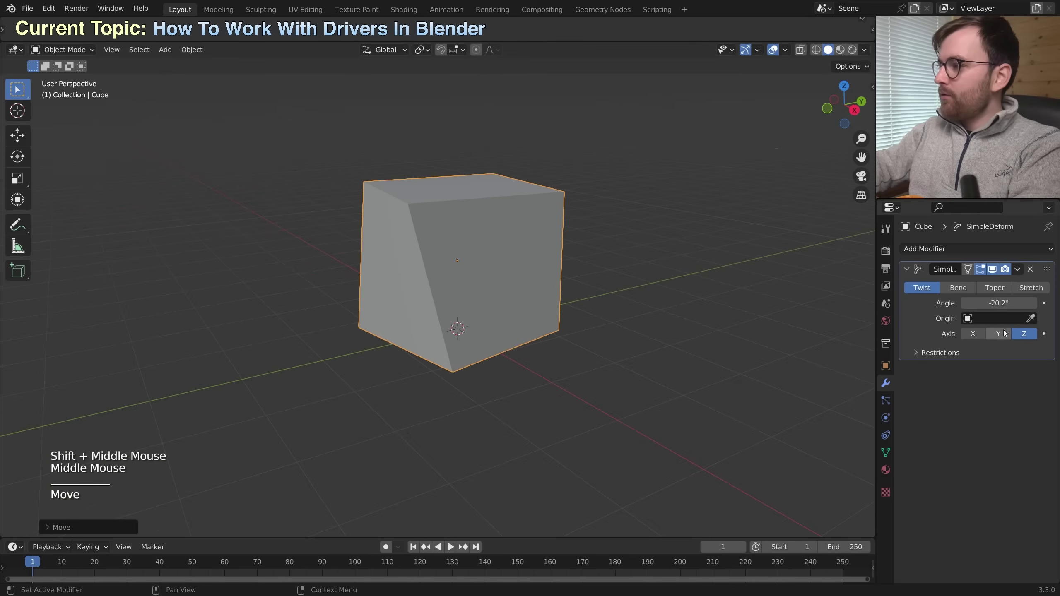
Move the cube's origin to the 3D cursor and set the twist angle to 22.1°
{"action": "left_click_drag", "start_coordinate": [999, 303], "coordinate": [958, 303]}
{"action": "right_click", "coordinate": [599, 245]}
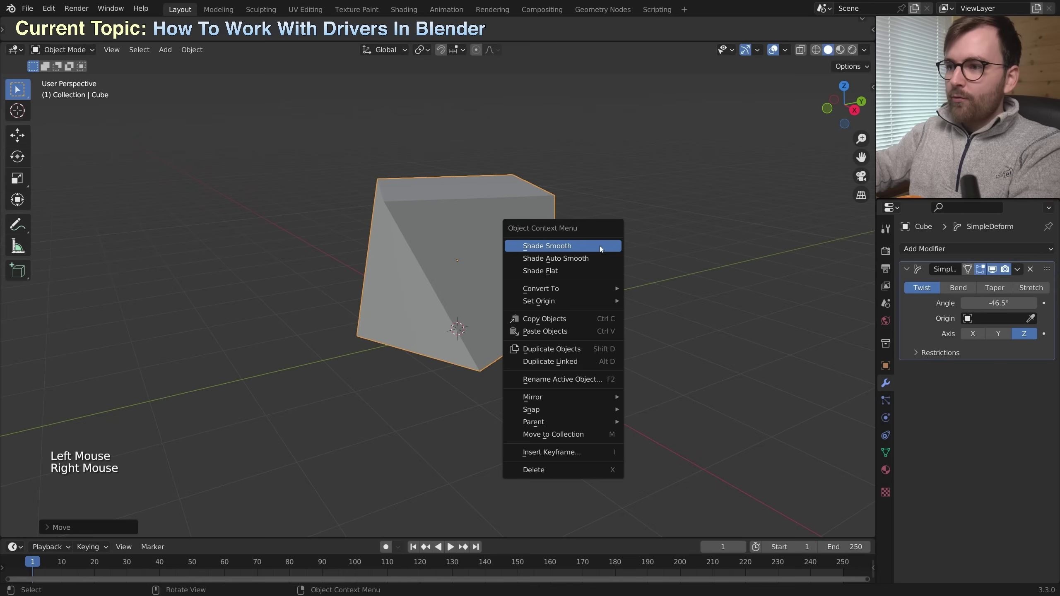
{"action": "mouse_move", "coordinate": [570, 300]}
{"action": "left_click", "coordinate": [718, 328]}
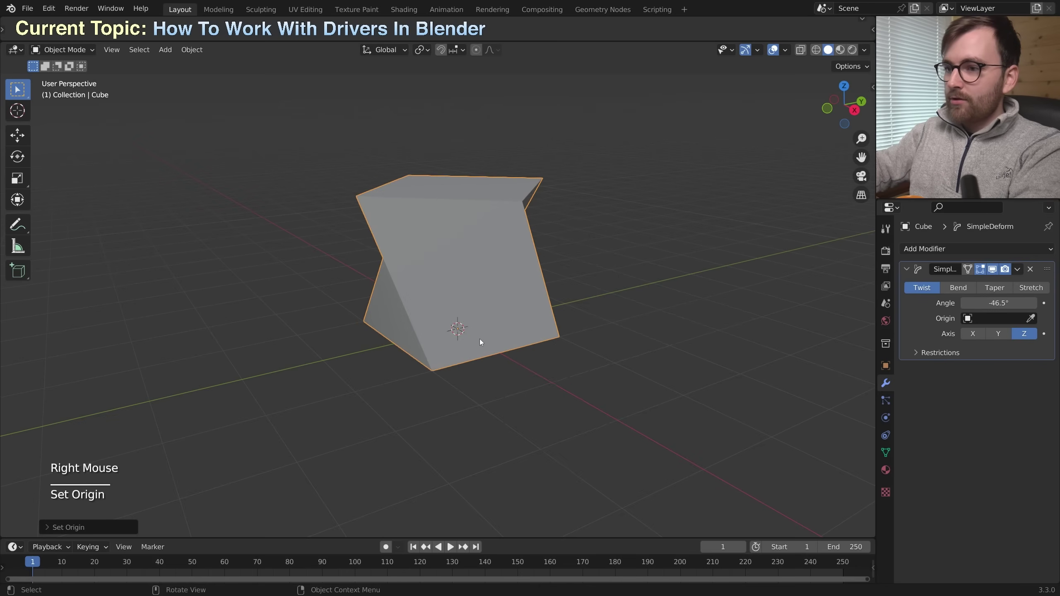
{"action": "middle_click_drag", "start_coordinate": [480, 339], "coordinate": [598, 358]}
{"action": "left_click_drag", "start_coordinate": [998, 302], "coordinate": [1051, 303]}
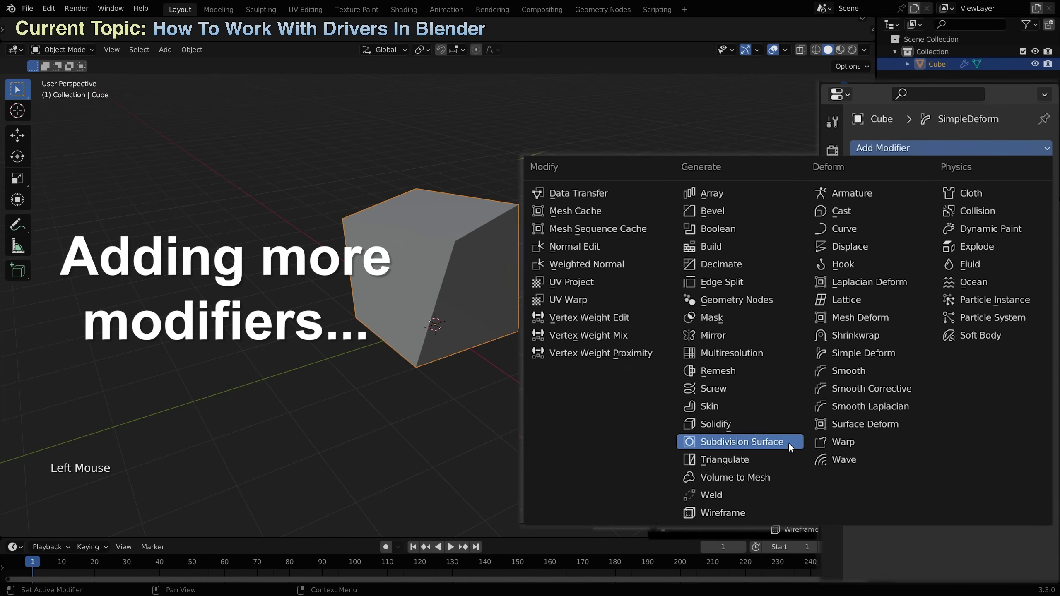
Add a Subdivision Surface at render level 3, a second Subdivision Surface, and another Simple Deform
{"action": "left_click", "coordinate": [788, 442]}
{"action": "left_click", "coordinate": [1023, 365]}
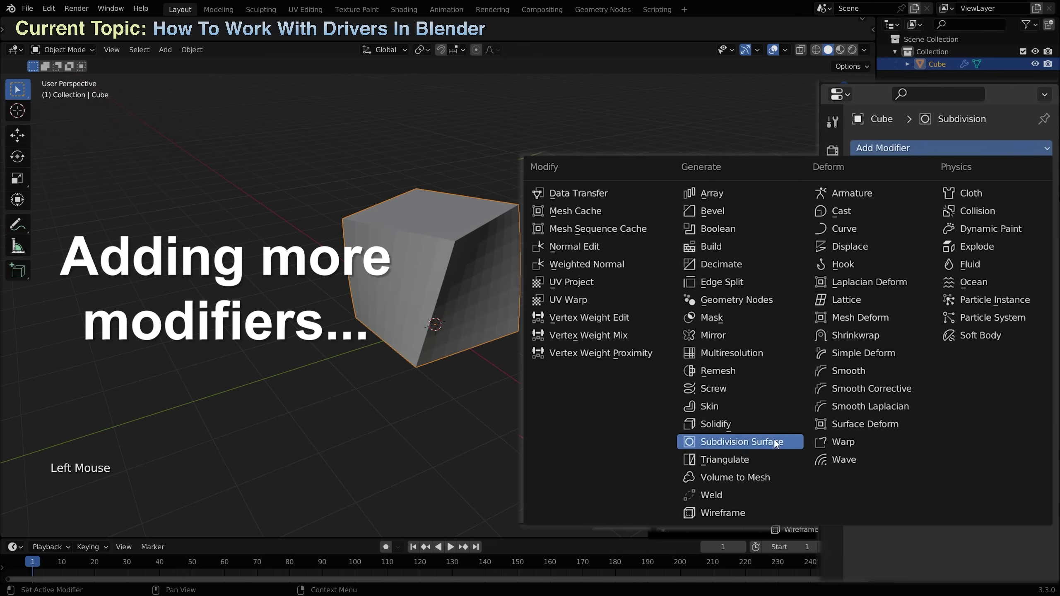
{"action": "left_click", "coordinate": [777, 442]}
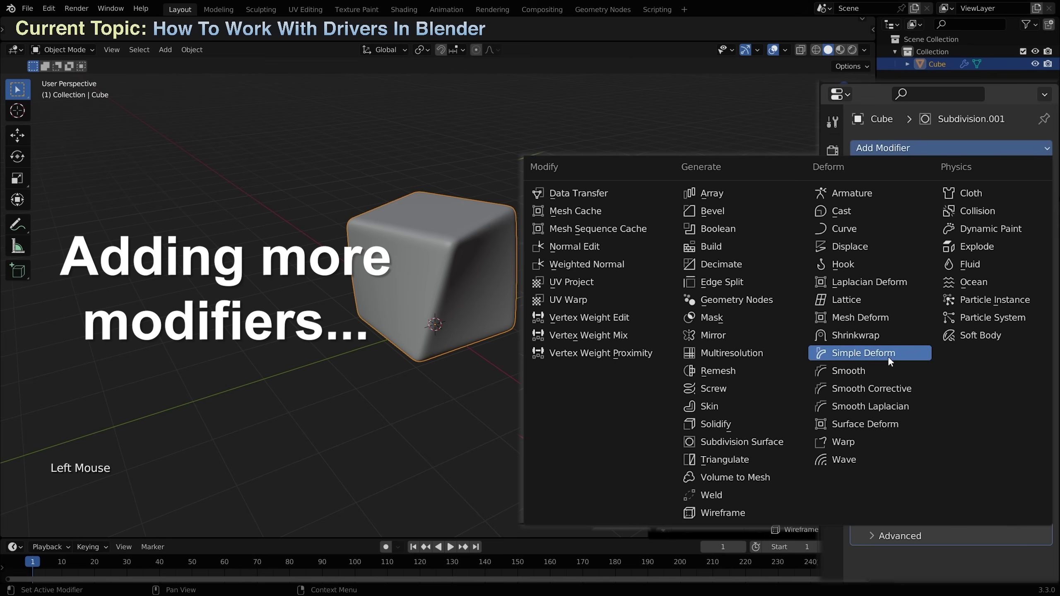
{"action": "left_click", "coordinate": [888, 356]}
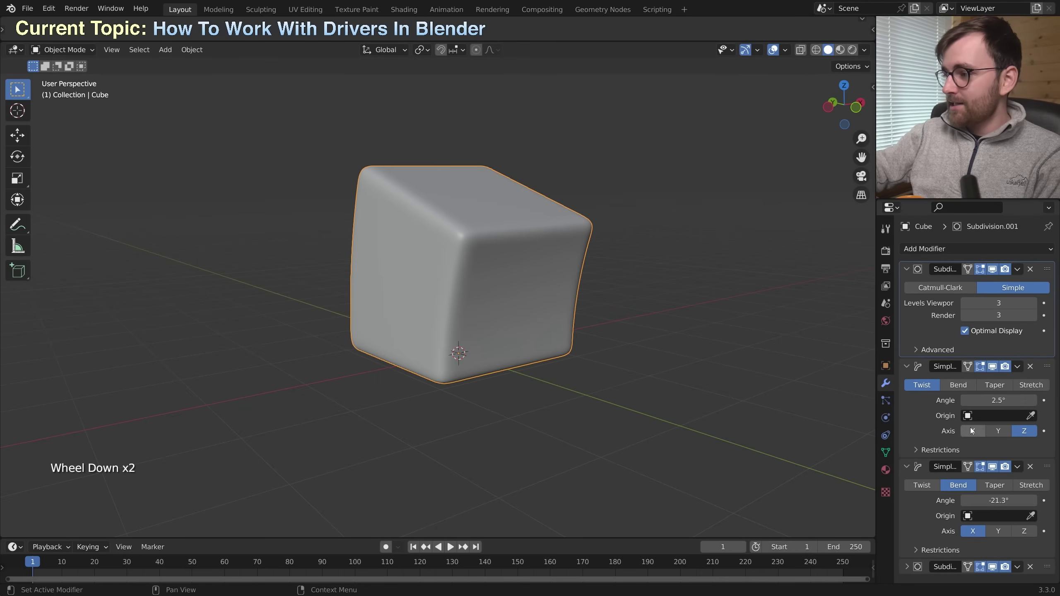
Lower the last Subdivision Surface's viewport levels to 2
{"action": "scroll", "coordinate": [931, 464], "scroll_direction": "down", "scroll_amount": 1}
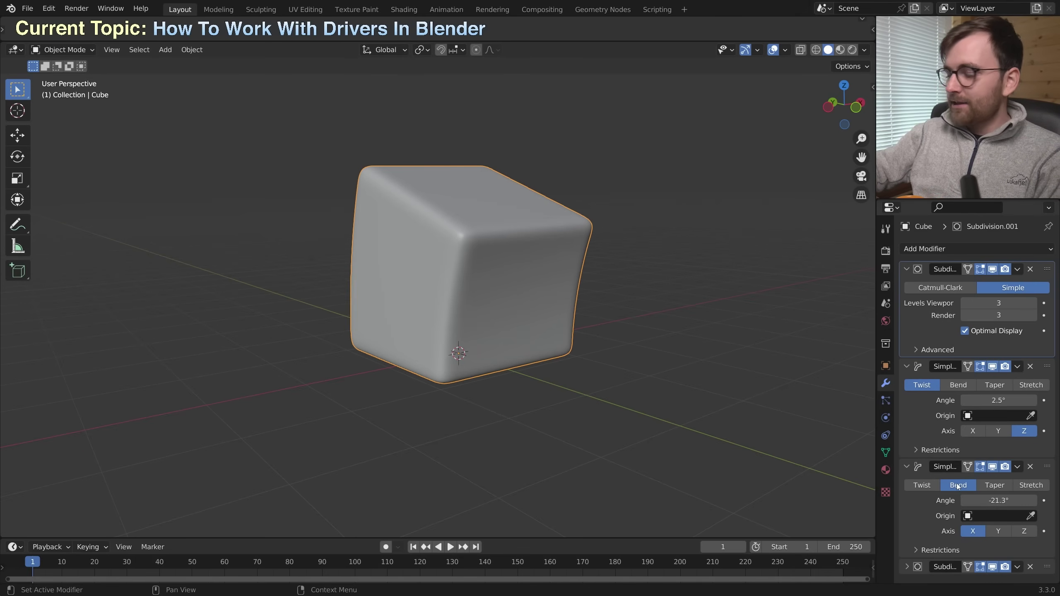
{"action": "middle_click_drag", "start_coordinate": [537, 275], "coordinate": [514, 278]}
{"action": "scroll", "coordinate": [933, 468], "scroll_direction": "down", "scroll_amount": 1}
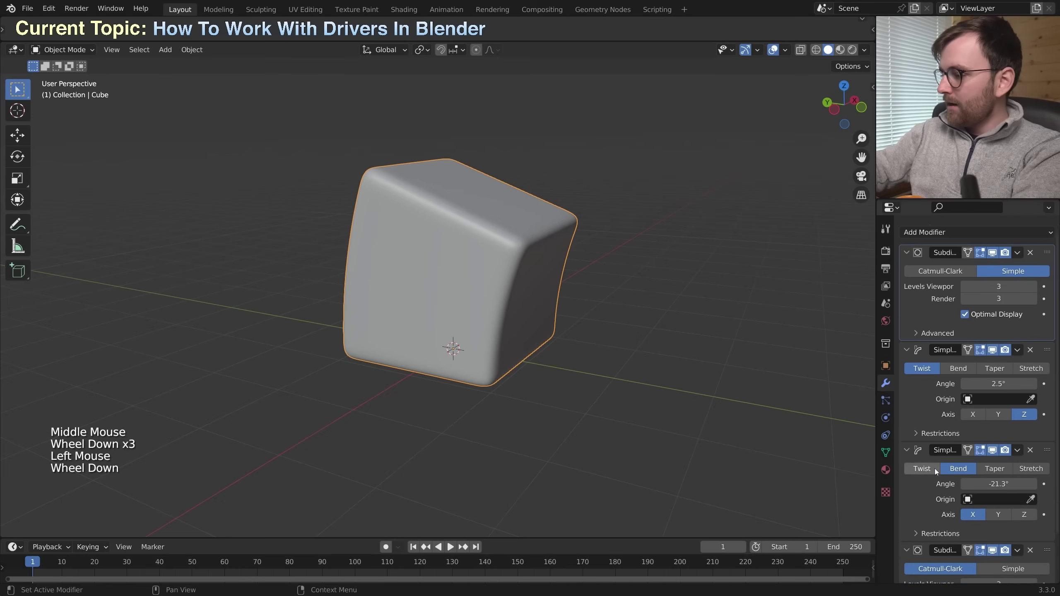
{"action": "scroll", "coordinate": [934, 469], "scroll_direction": "down", "scroll_amount": 1}
{"action": "left_click", "coordinate": [965, 530]}
{"action": "left_click", "coordinate": [965, 531]}
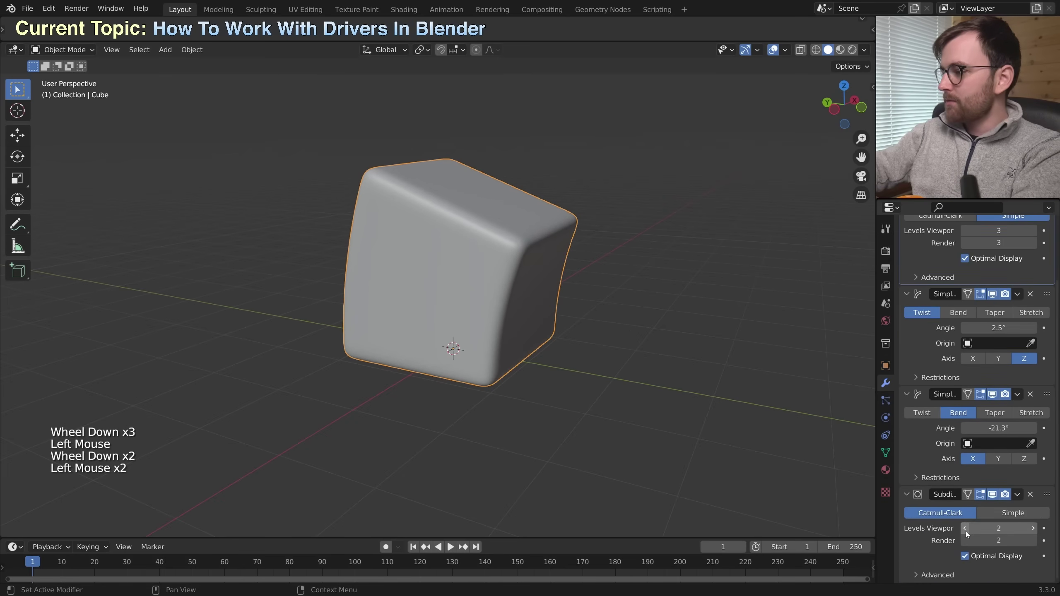
Try out different bend (-32°, 5.1°) and twist (25.6°) angles on the cube
{"action": "key", "text": "z"}
{"action": "key", "text": "z"}
{"action": "middle_click_drag", "start_coordinate": [459, 292], "coordinate": [521, 288]}
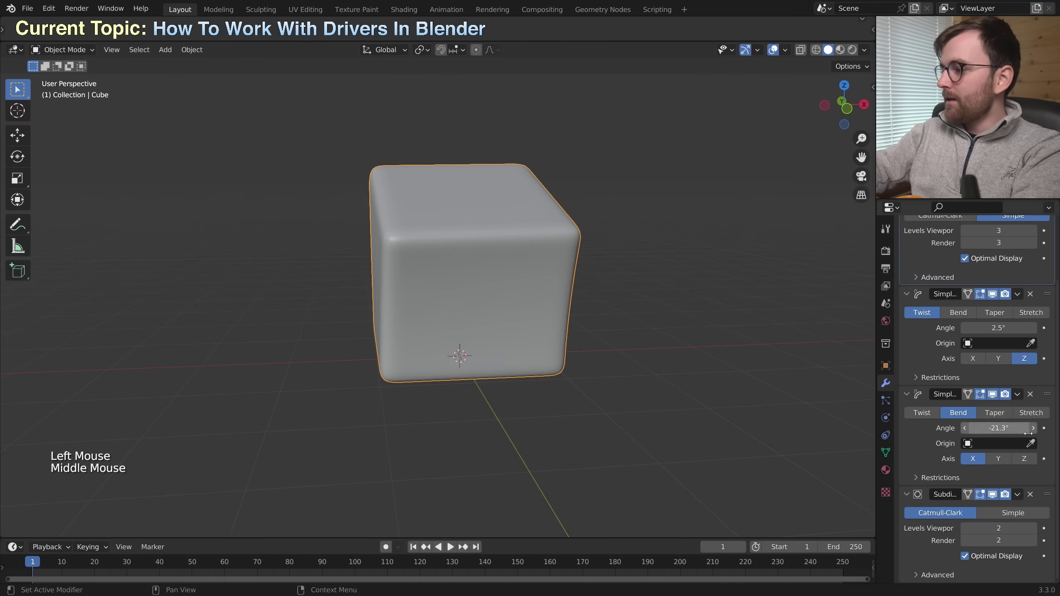
{"action": "left_click_drag", "start_coordinate": [989, 427], "coordinate": [959, 428]}
{"action": "middle_click_drag", "start_coordinate": [730, 292], "coordinate": [692, 296]}
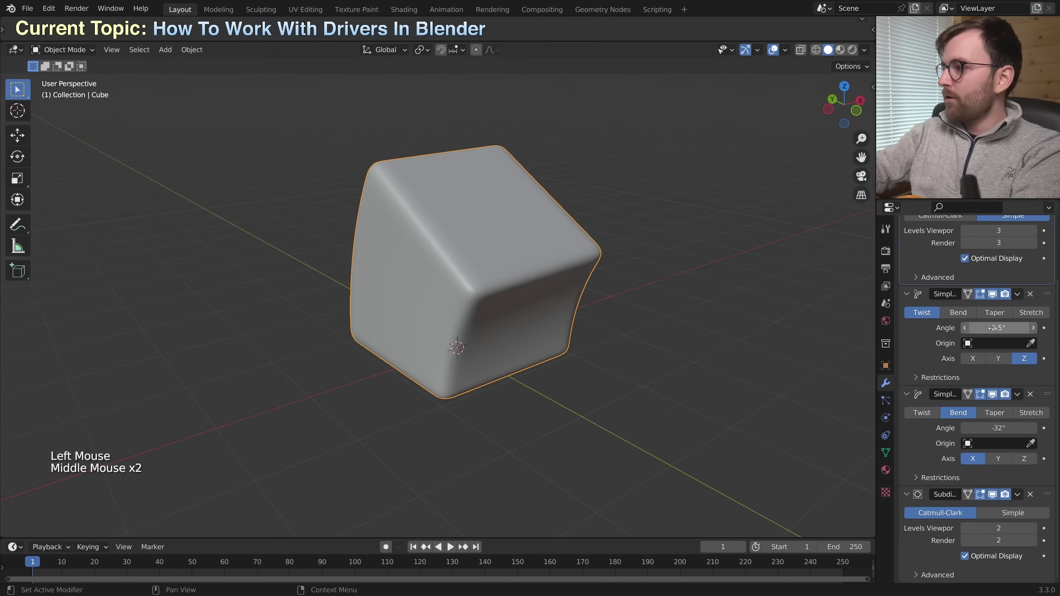
{"action": "left_click_drag", "start_coordinate": [997, 328], "coordinate": [1026, 327]}
{"action": "left_click_drag", "start_coordinate": [993, 428], "coordinate": [1018, 427]}
{"action": "left_click_drag", "start_coordinate": [1018, 328], "coordinate": [947, 328]}
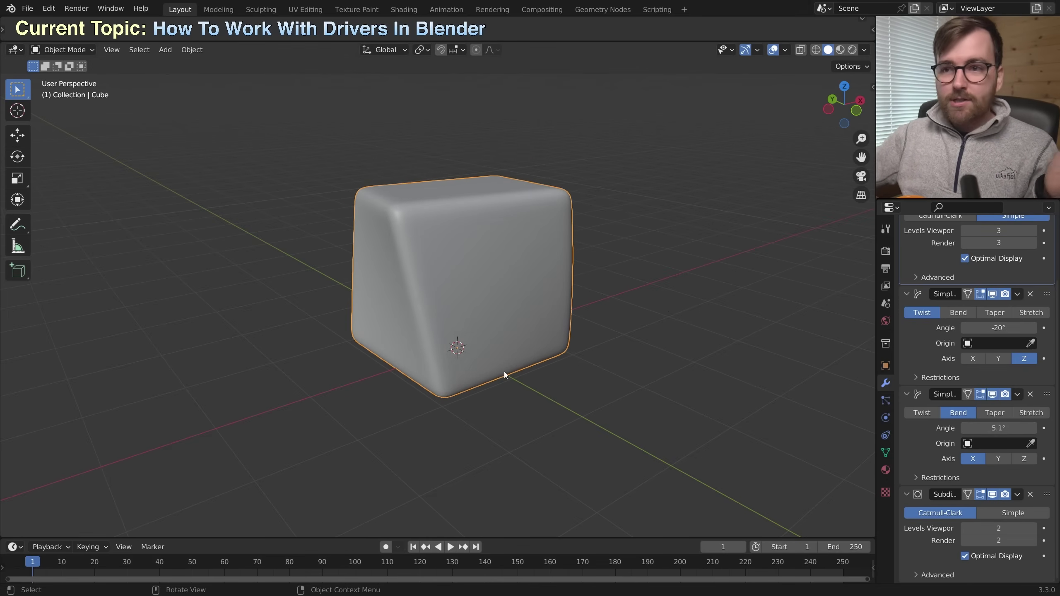
In front orthographic view, reset the bend angle to 0 and begin editing the twist angle
{"action": "key", "text": "KP_1"}
{"action": "left_click_drag", "start_coordinate": [997, 428], "coordinate": [997, 428]}
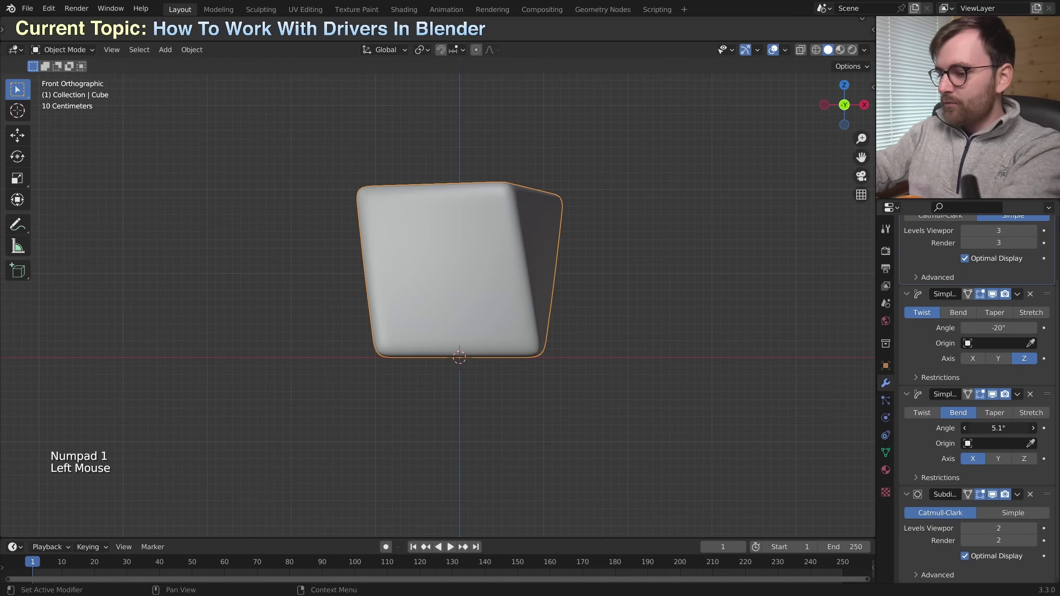
{"action": "type", "text": "0"}
{"action": "key", "text": "Return"}
{"action": "left_click", "coordinate": [998, 328]}
Set the twist angle to 0 and add a Plain Axes empty
{"action": "type", "text": "0"}
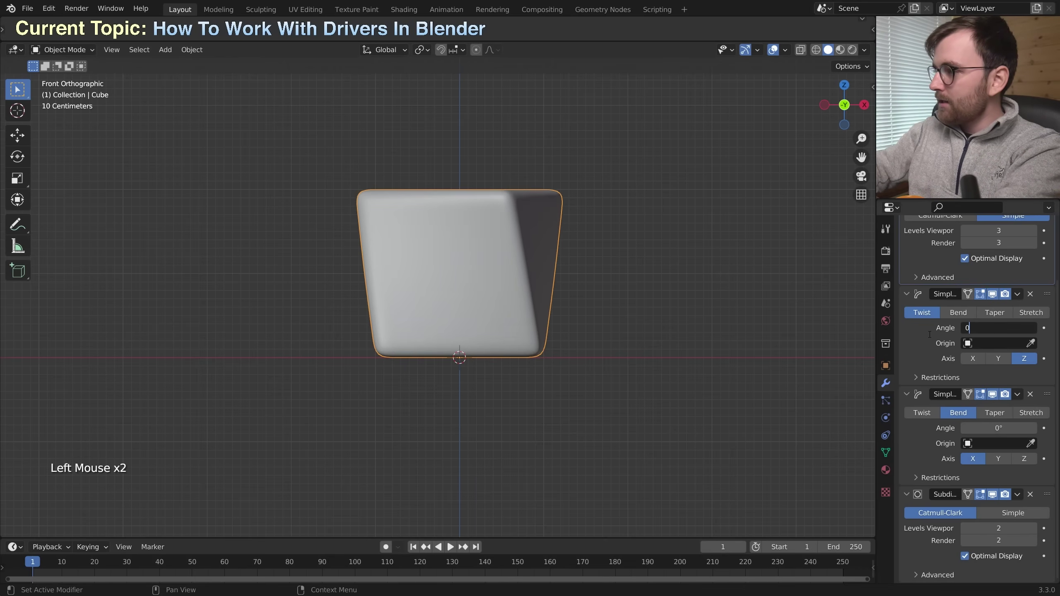
{"action": "key", "text": "Return"}
{"action": "key", "text": "shift+a"}
{"action": "mouse_move", "coordinate": [236, 337]}
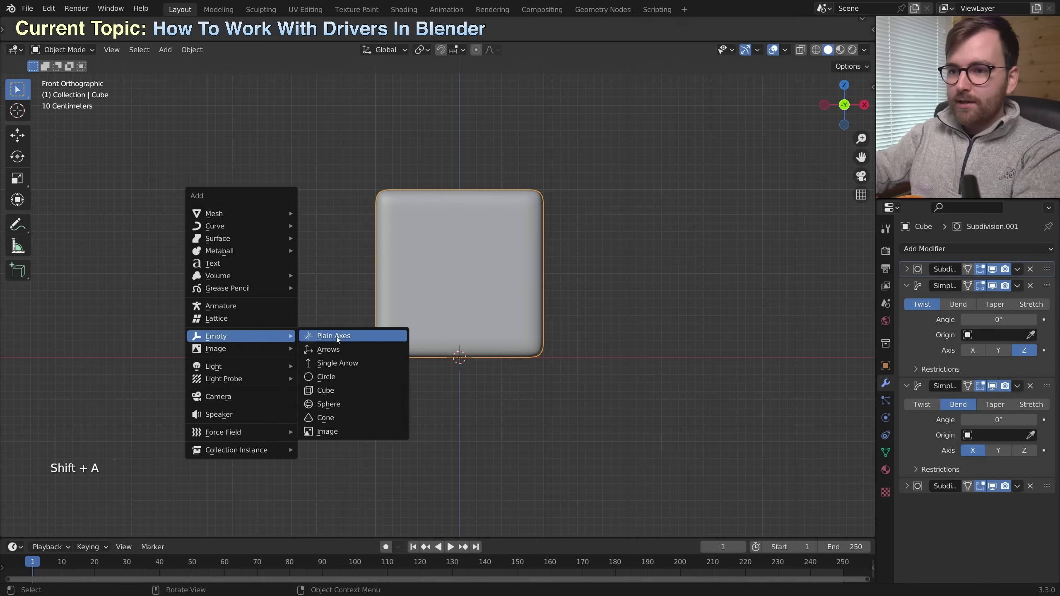
{"action": "left_click", "coordinate": [336, 336]}
Rename the empty to 'Driver Controller'
{"action": "key", "text": "F2"}
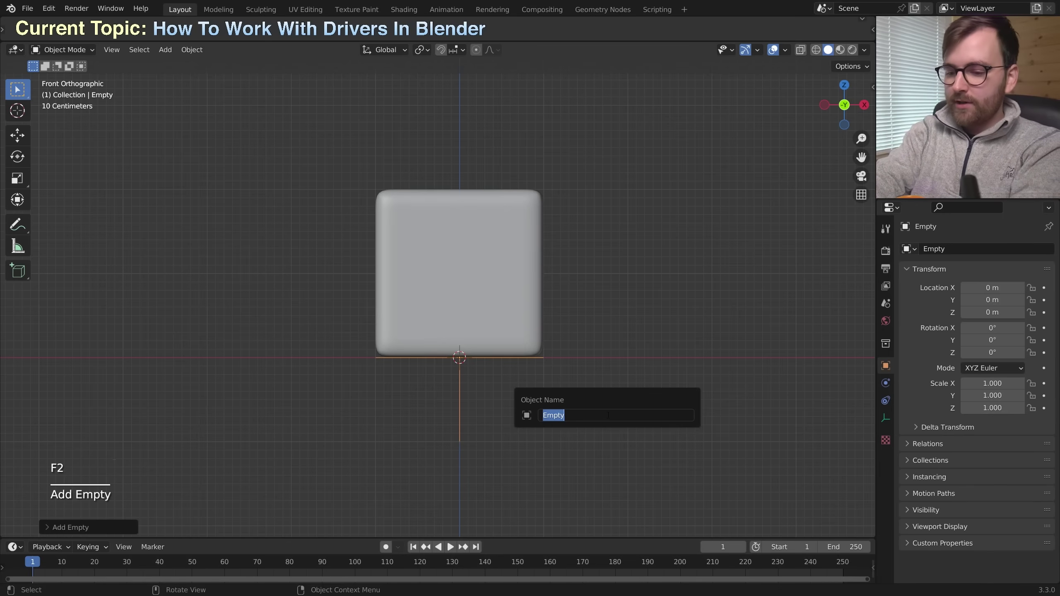
{"action": "type", "text": "Driver Controll"}
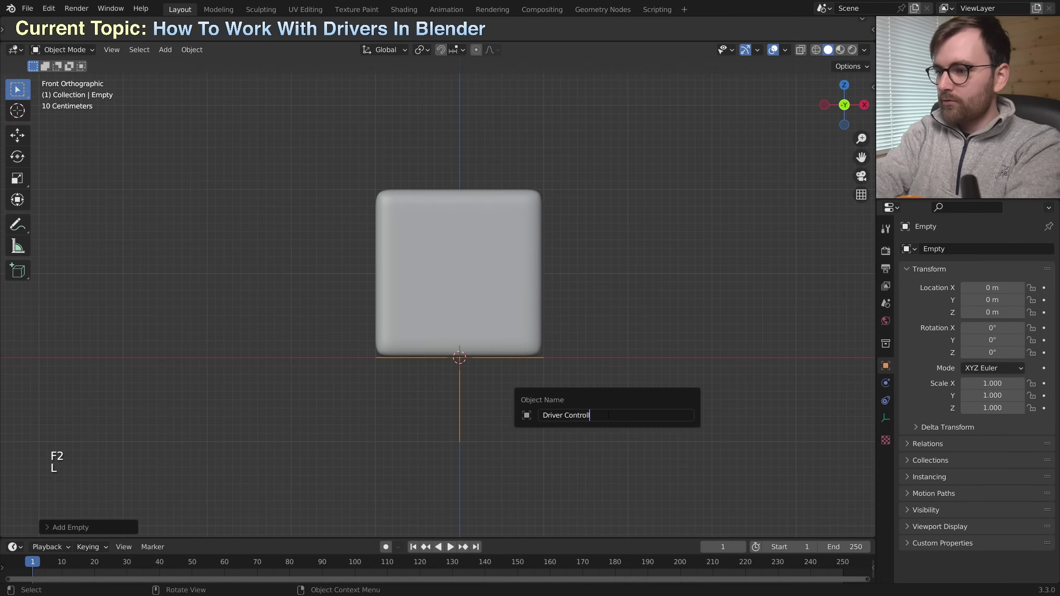
{"action": "type", "text": "er"}
{"action": "key", "text": "Return"}
{"action": "scroll", "coordinate": [607, 415], "scroll_direction": "down", "scroll_amount": 2}
{"action": "scroll", "coordinate": [572, 348], "scroll_direction": "up", "scroll_amount": 1}
{"action": "middle_click_drag", "start_coordinate": [608, 415], "coordinate": [544, 383]}
Snap the empty to -2 m on Y and 2 m on Z
{"action": "key", "text": "g"}
{"action": "key", "text": "y"}
{"action": "key", "text": "ctrl"}
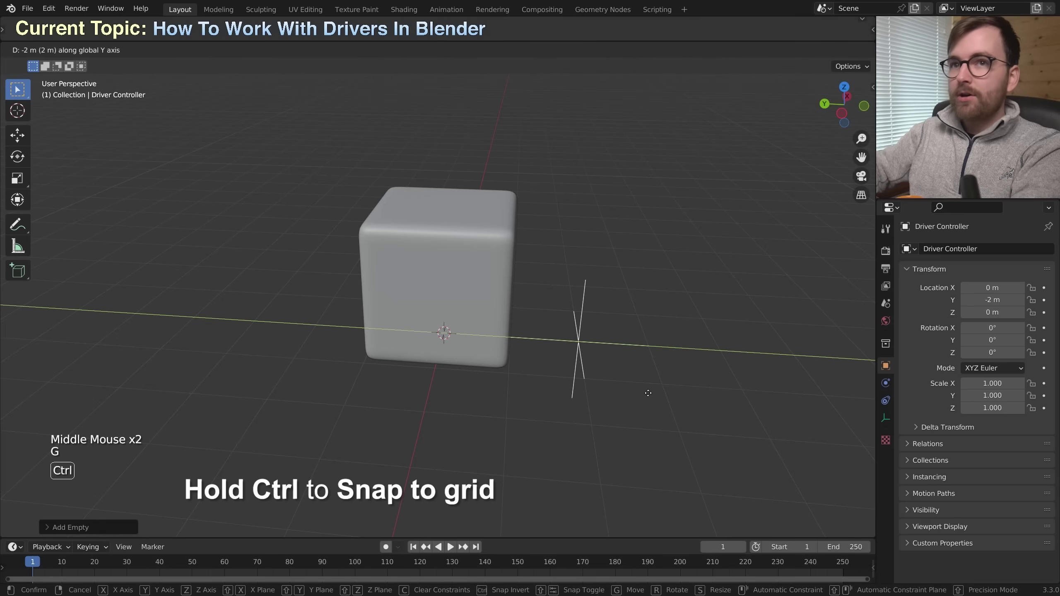
{"action": "left_click", "coordinate": [648, 396]}
{"action": "middle_click_drag", "start_coordinate": [700, 419], "coordinate": [676, 376]}
{"action": "key", "text": "g"}
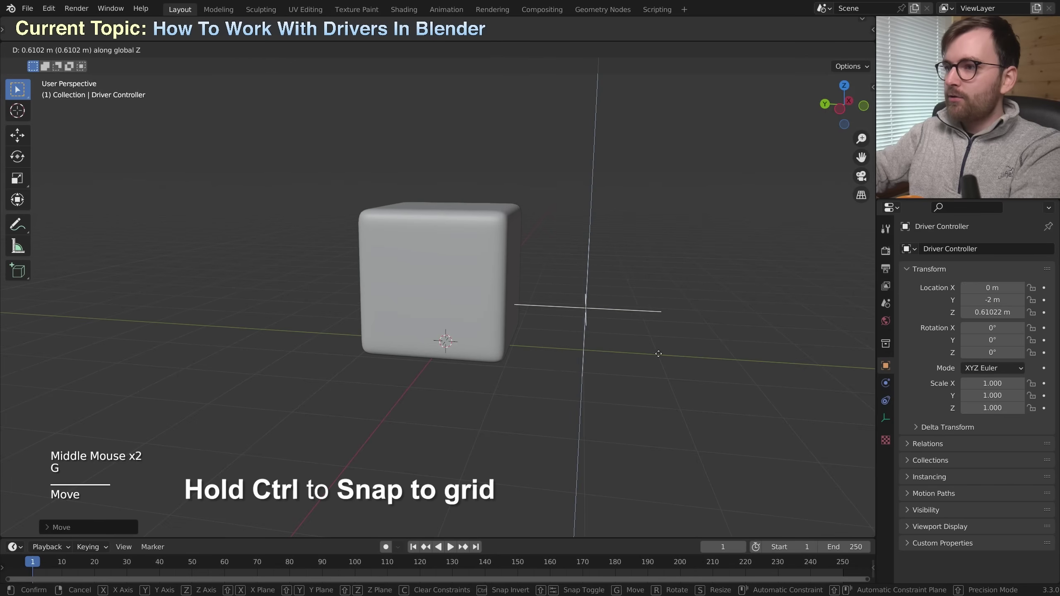
{"action": "key", "text": "z"}
{"action": "key", "text": "ctrl"}
{"action": "left_click", "coordinate": [653, 271]}
Select the cube, then reselect the Driver Controller empty, leaving it in place
{"action": "middle_click_drag", "start_coordinate": [652, 271], "coordinate": [528, 194]}
{"action": "left_click", "coordinate": [514, 249]}
{"action": "left_click", "coordinate": [489, 252]}
{"action": "left_click", "coordinate": [529, 195]}
{"action": "middle_click_drag", "start_coordinate": [601, 276], "coordinate": [584, 277]}
{"action": "key", "text": "g"}
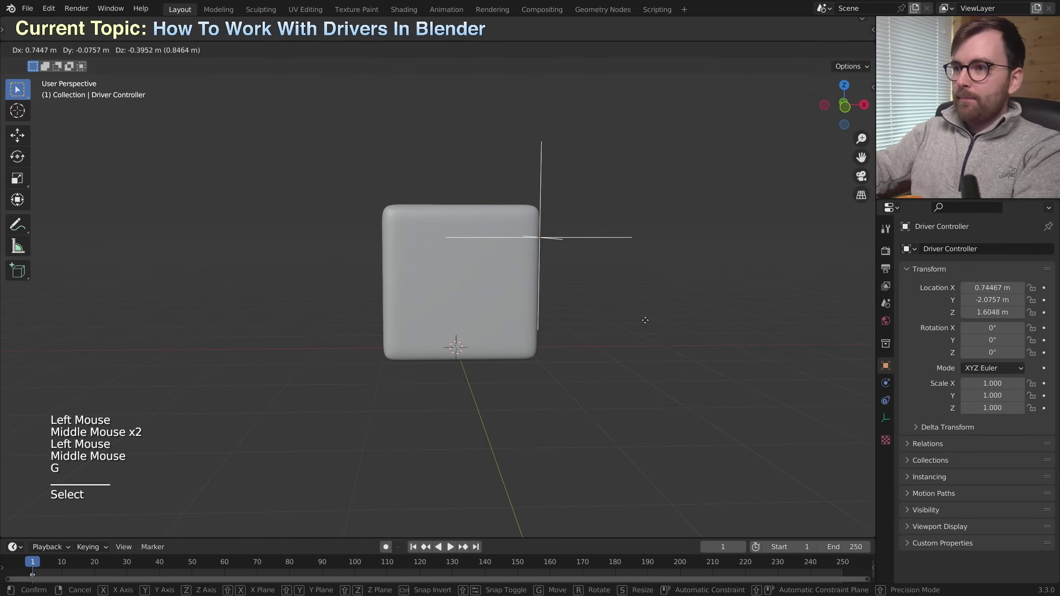
{"action": "key", "text": "Escape"}
Deselect everything and split the viewport area vertically near the middle
{"action": "middle_click_drag", "start_coordinate": [521, 287], "coordinate": [511, 543]}
{"action": "key", "text": "alt+a"}
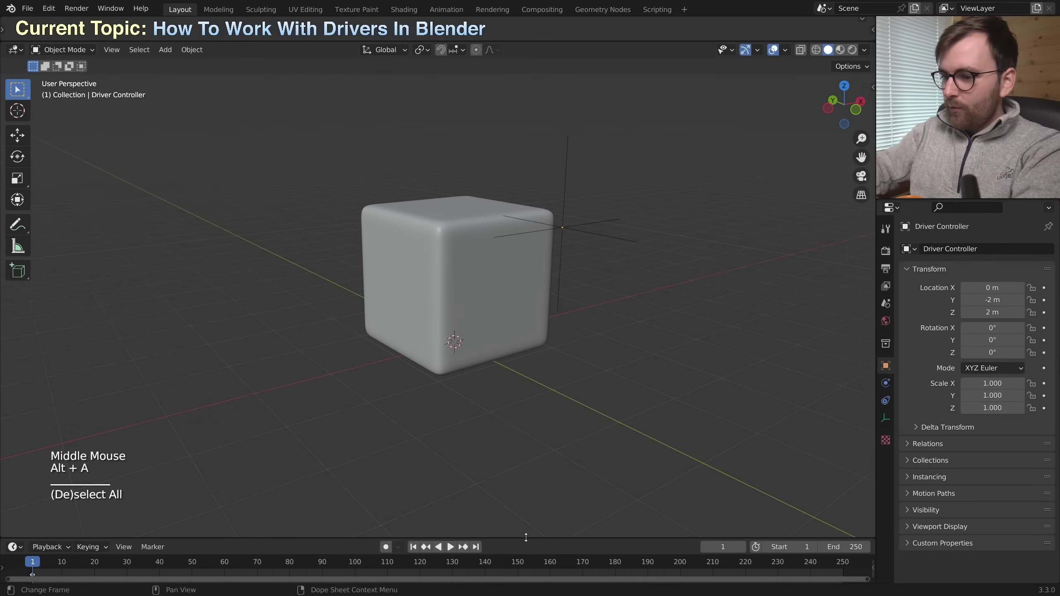
{"action": "right_click", "coordinate": [525, 537]}
{"action": "left_click", "coordinate": [500, 537]}
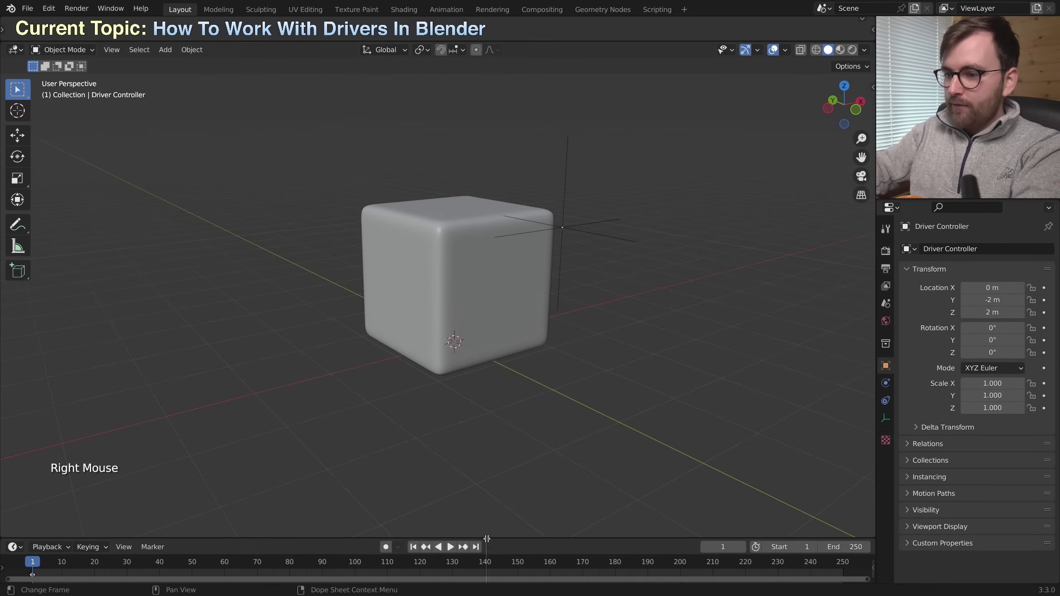
{"action": "left_click", "coordinate": [468, 418]}
Make the new area a Drivers editor and select the cube to show its modifiers
{"action": "left_click", "coordinate": [485, 50]}
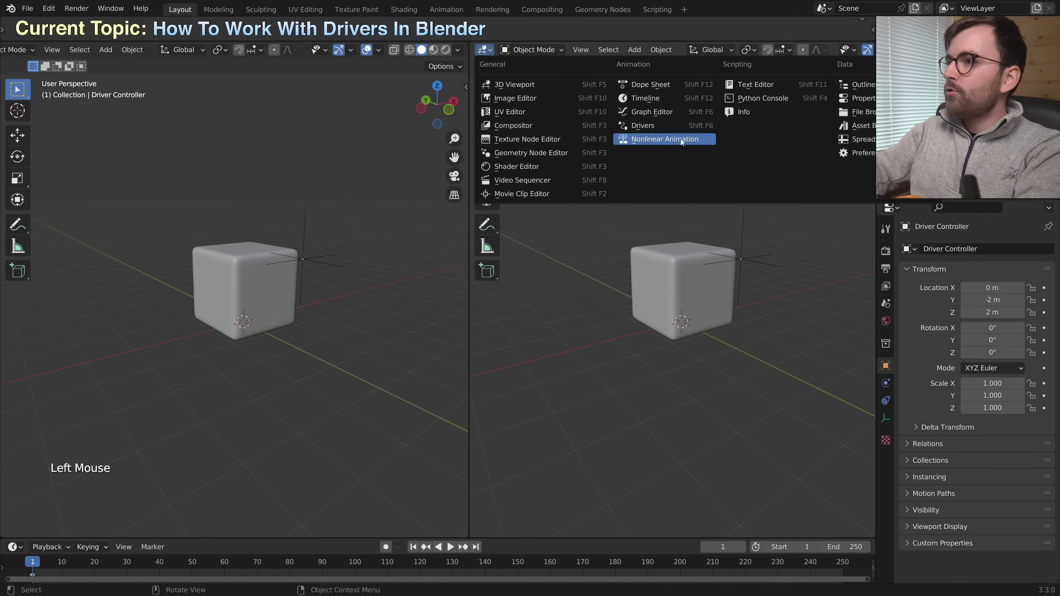
{"action": "left_click", "coordinate": [674, 125]}
{"action": "scroll", "coordinate": [356, 330], "scroll_direction": "up", "scroll_amount": 2}
{"action": "middle_click_drag", "start_coordinate": [342, 322], "coordinate": [380, 298]}
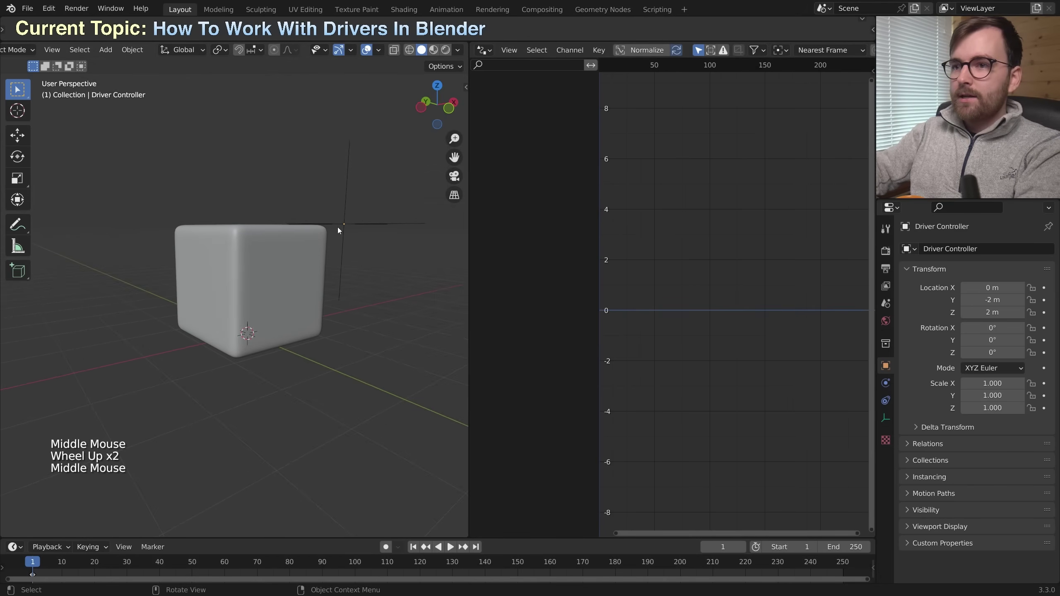
{"action": "left_click", "coordinate": [273, 264]}
{"action": "middle_click_drag", "start_coordinate": [273, 264], "coordinate": [300, 288]}
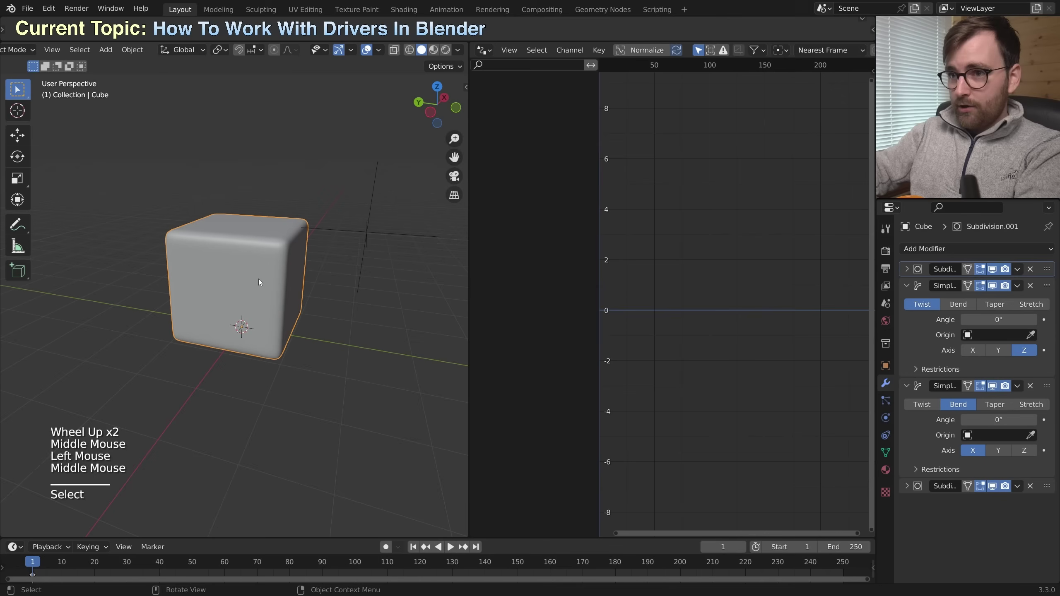
Add a driver to the twist modifier's Angle and open its Edit Driver settings
{"action": "right_click", "coordinate": [997, 316]}
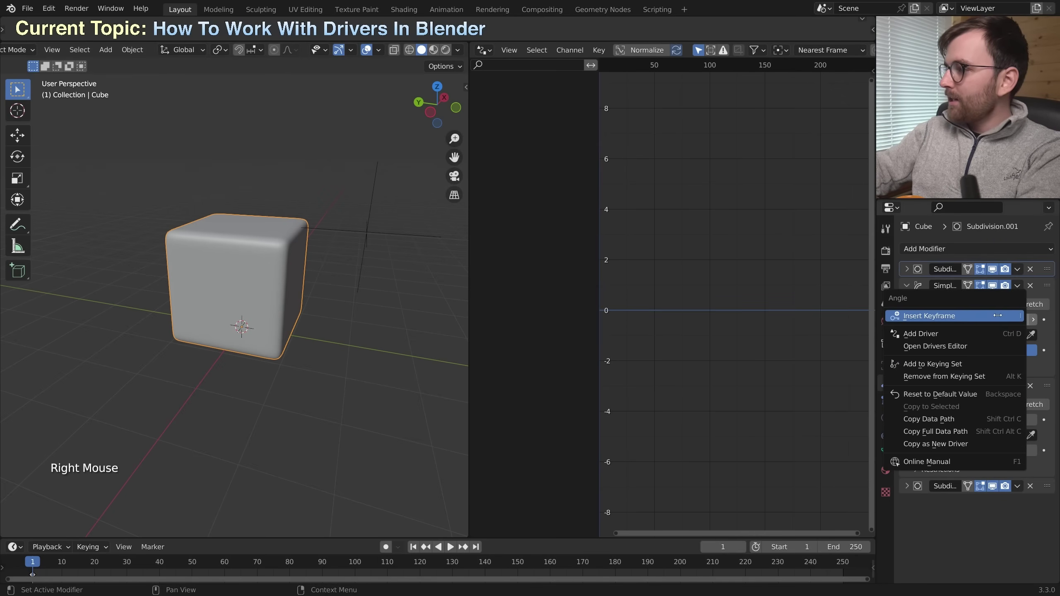
{"action": "left_click", "coordinate": [946, 335]}
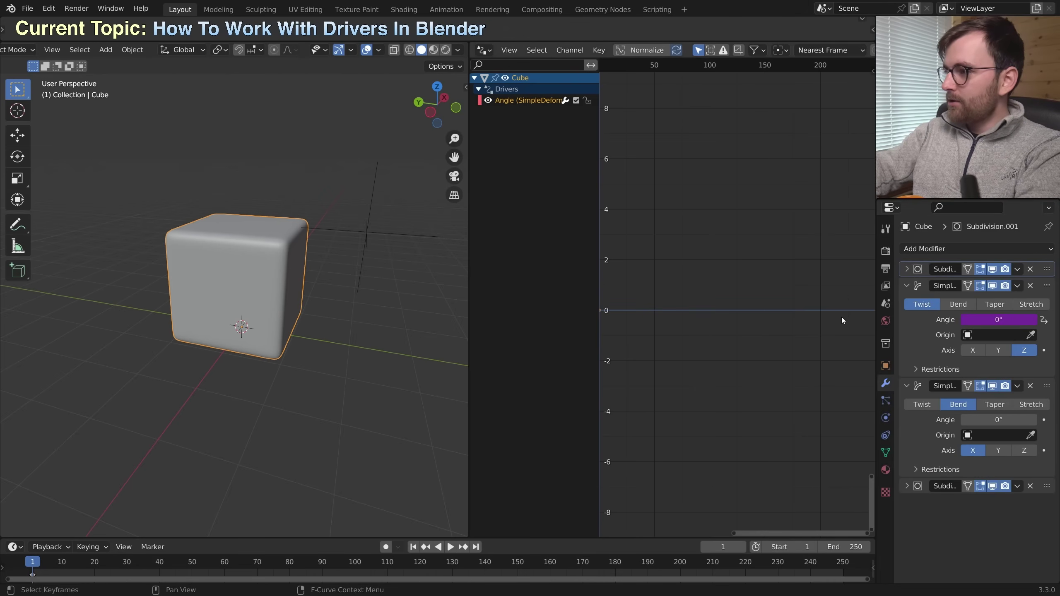
{"action": "right_click", "coordinate": [997, 316]}
{"action": "left_click", "coordinate": [972, 338]}
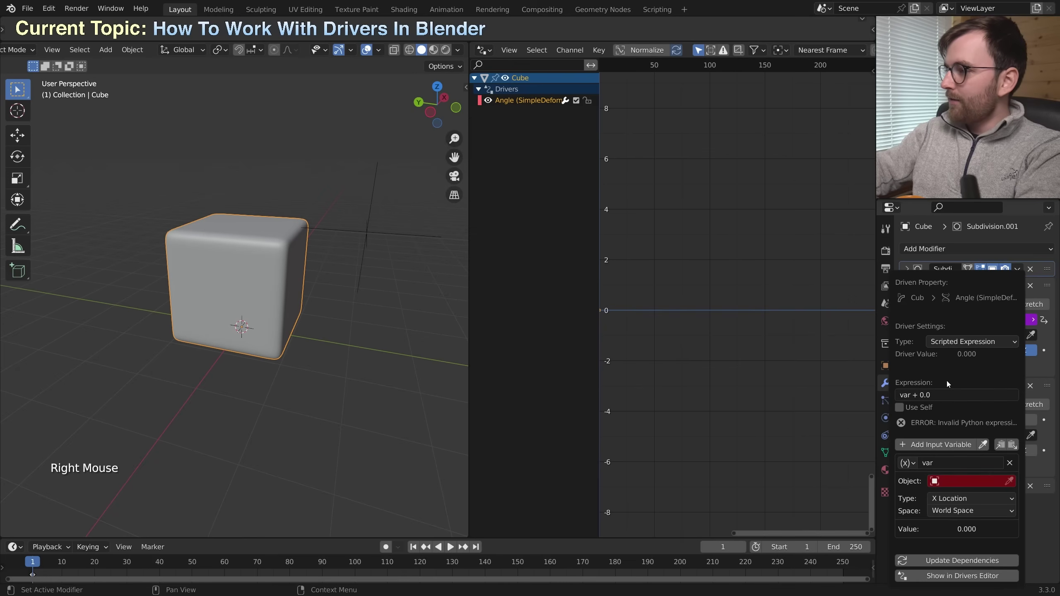
Point the twist Angle driver's variable at the Driver Controller empty's X Location
{"action": "left_click", "coordinate": [529, 100]}
{"action": "middle_click_drag", "start_coordinate": [701, 272], "coordinate": [726, 270]}
{"action": "left_click", "coordinate": [640, 302]}
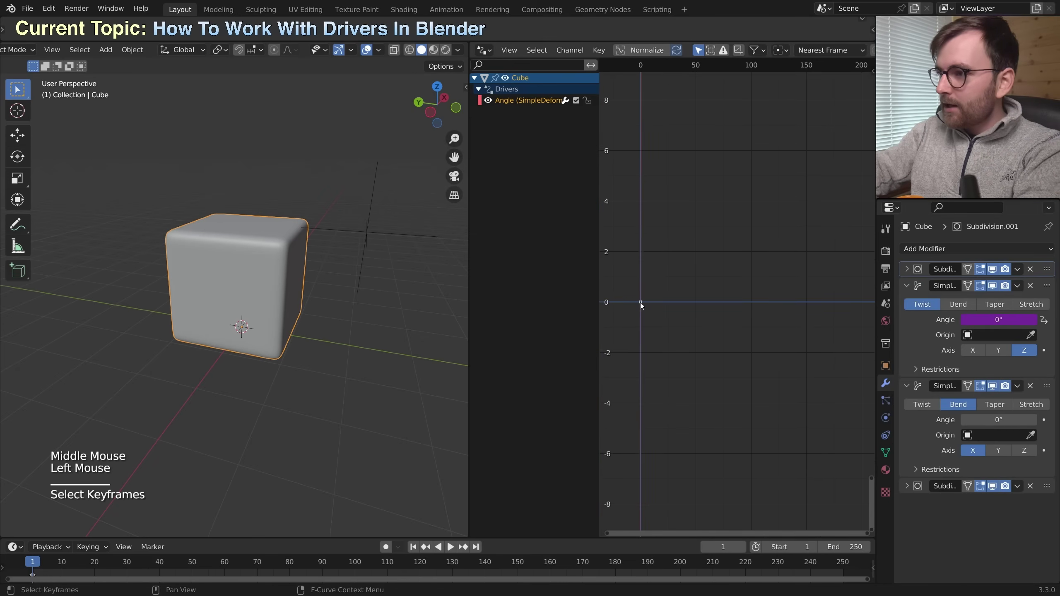
{"action": "key", "text": "n"}
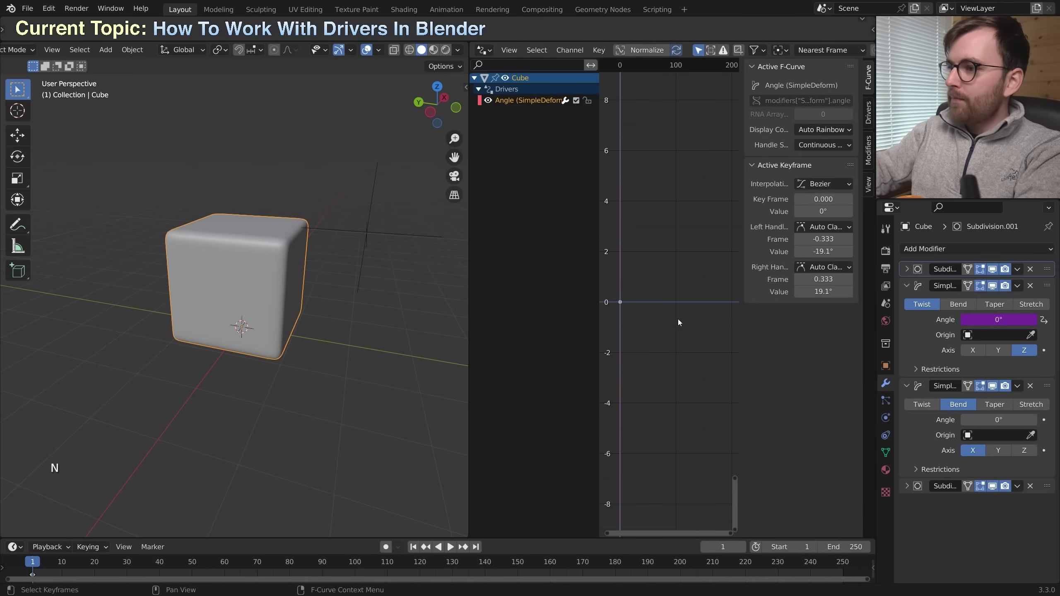
{"action": "left_click", "coordinate": [868, 111]}
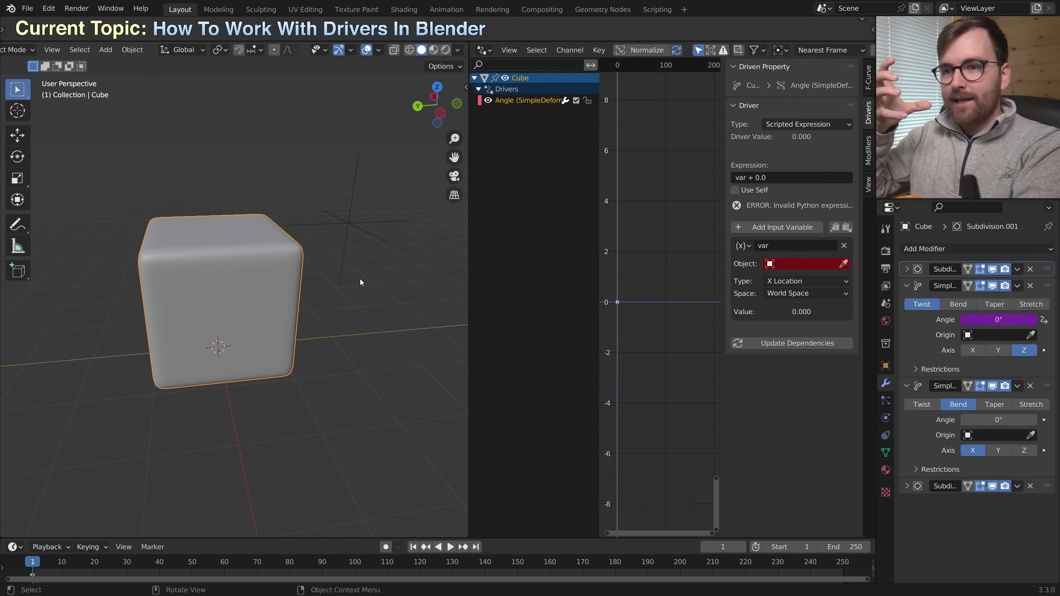
{"action": "middle_click_drag", "start_coordinate": [259, 226], "coordinate": [275, 229]}
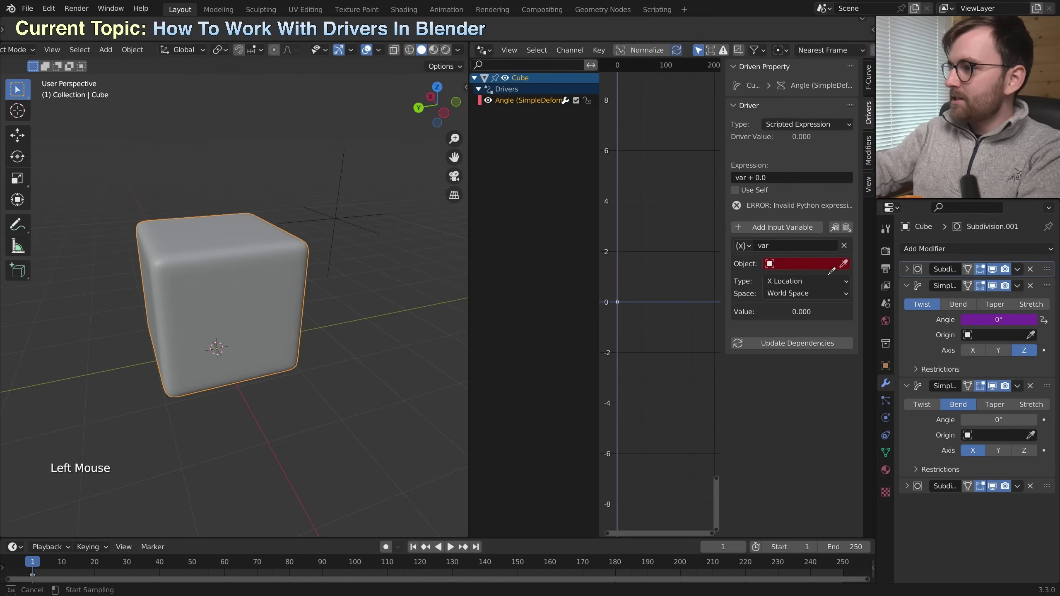
{"action": "left_click", "coordinate": [337, 204]}
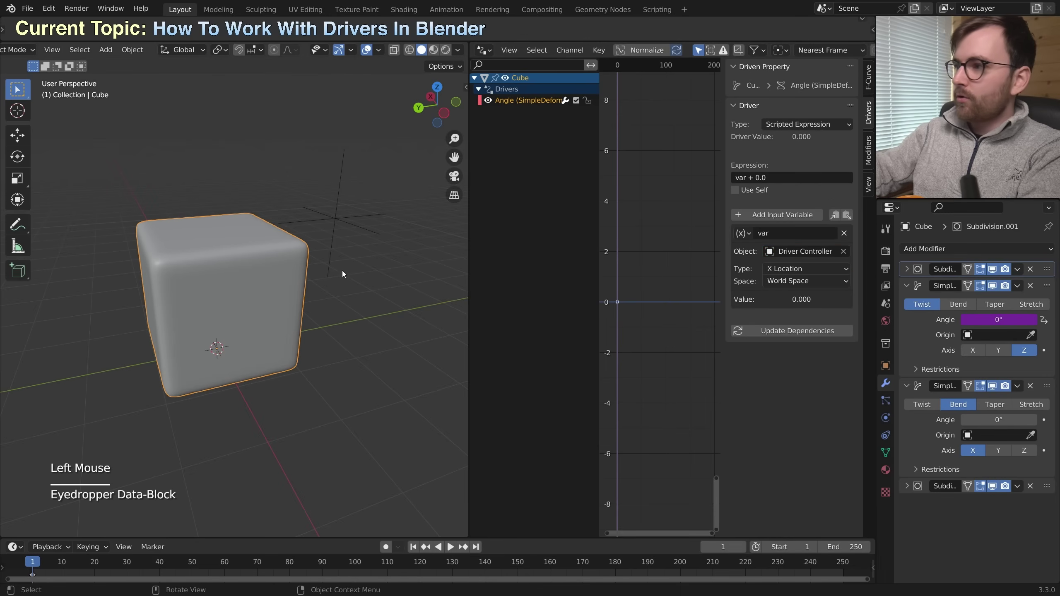
{"action": "middle_click_drag", "start_coordinate": [342, 270], "coordinate": [375, 271]}
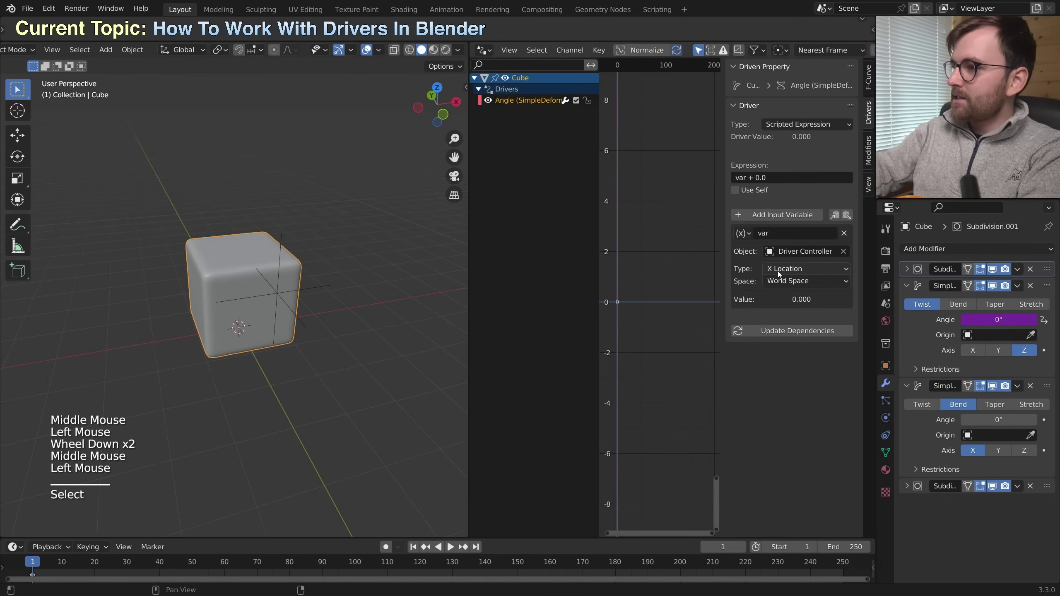
{"action": "left_click", "coordinate": [283, 230]}
{"action": "middle_click_drag", "start_coordinate": [283, 230], "coordinate": [367, 335]}
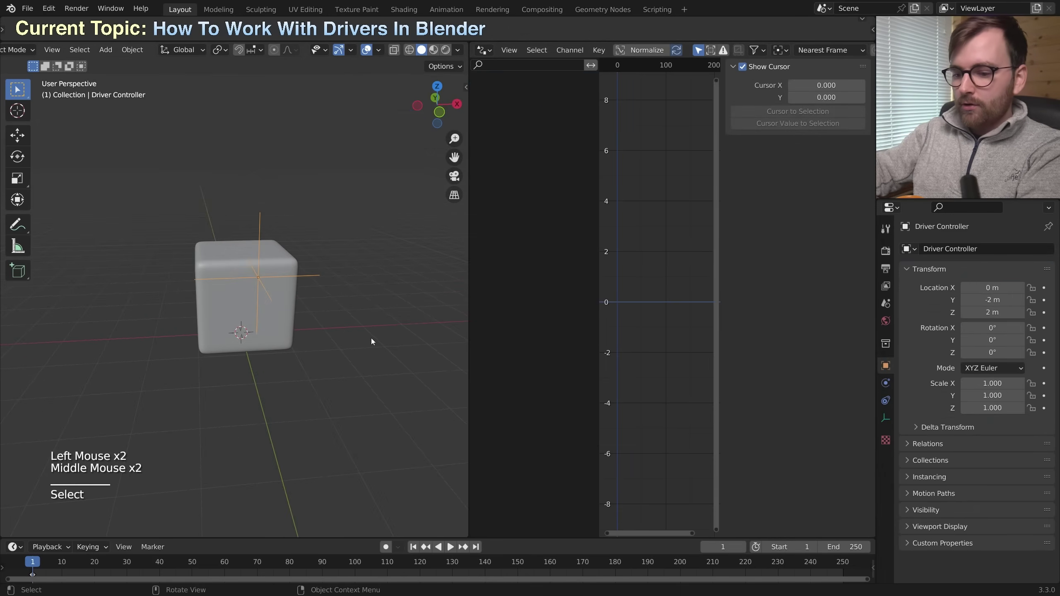
{"action": "key", "text": "g"}
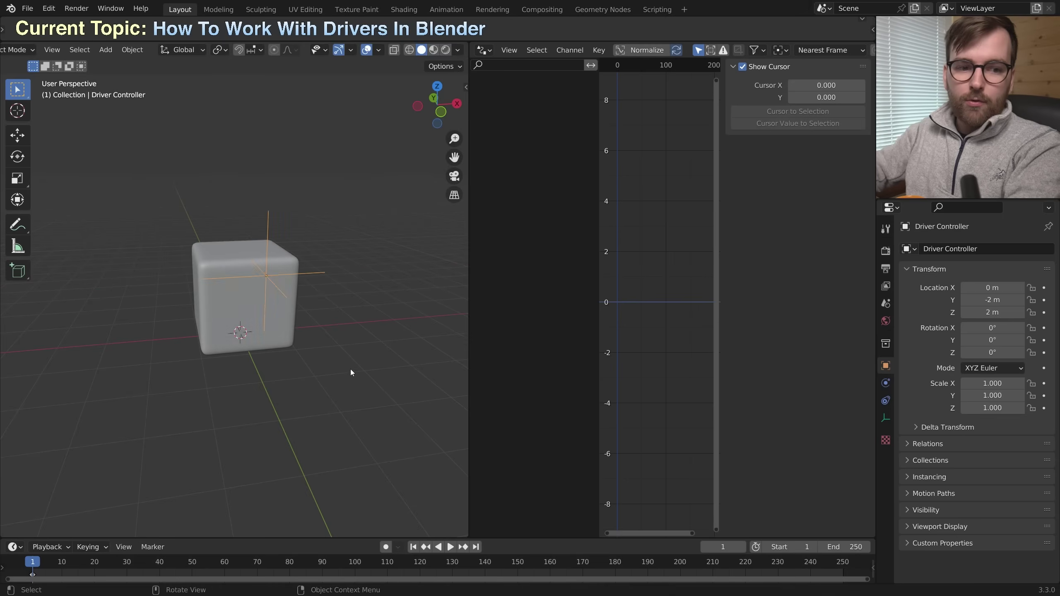
{"action": "left_click", "coordinate": [250, 300]}
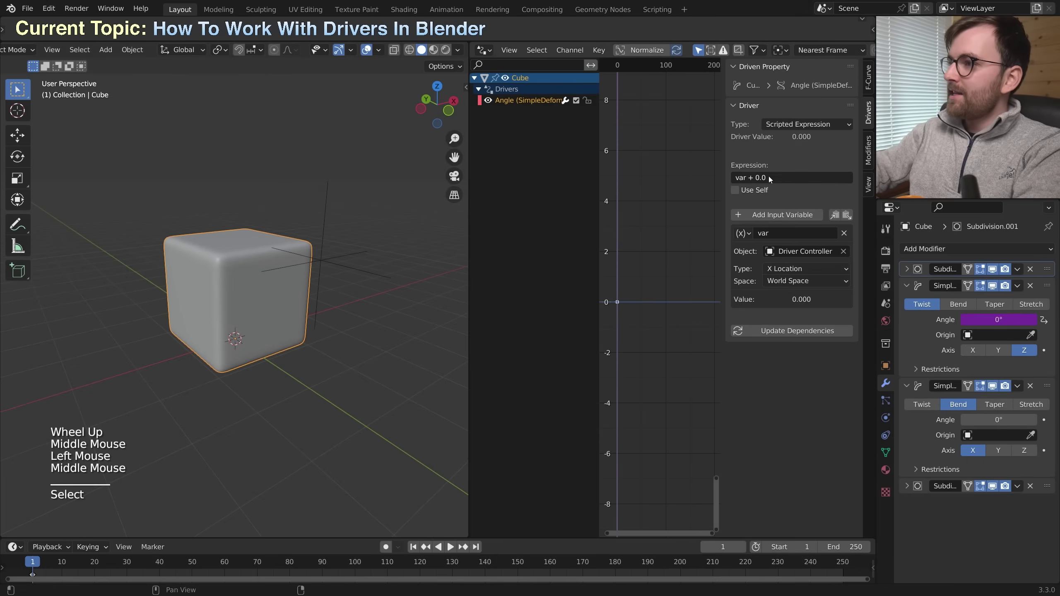
Slide the Driver Controller to test the twist, then reselect the cube
{"action": "left_click", "coordinate": [370, 300]}
{"action": "key", "text": "g"}
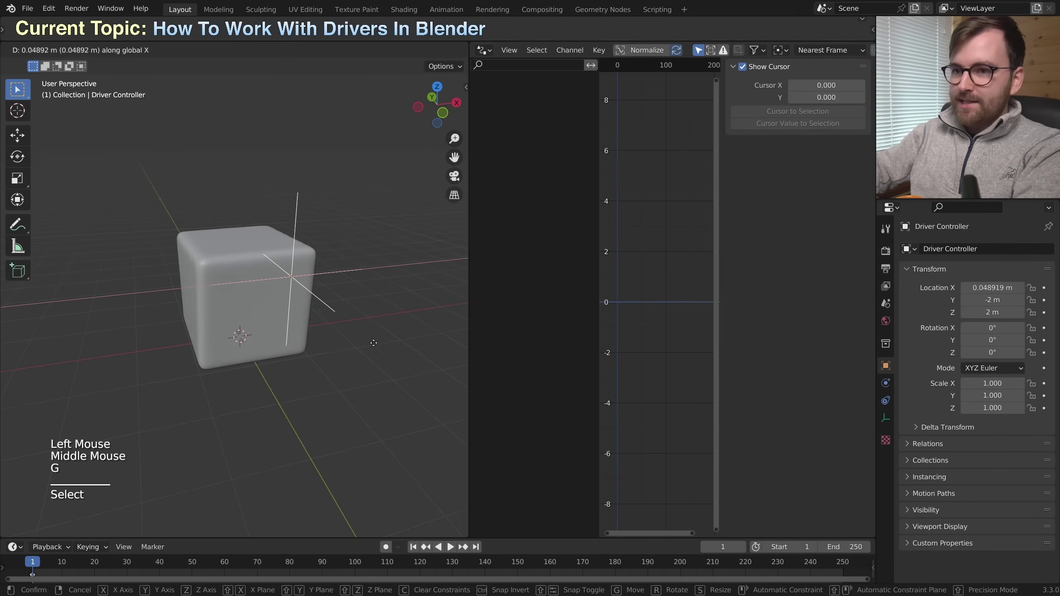
{"action": "left_click", "coordinate": [240, 253]}
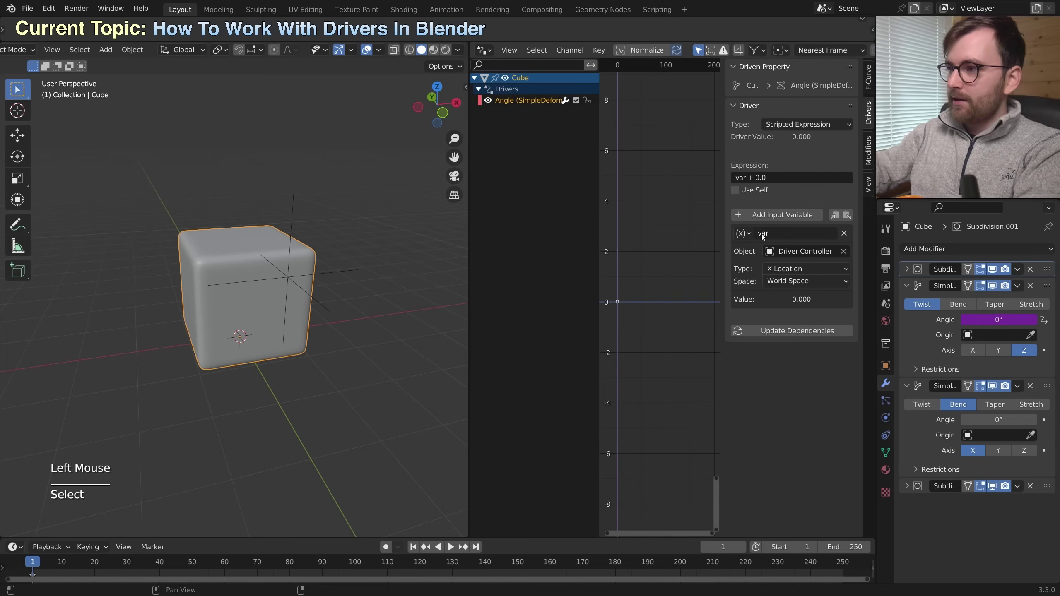
Change the twist driver expression from var + 0.0 to var*0.5
{"action": "left_click", "coordinate": [789, 177]}
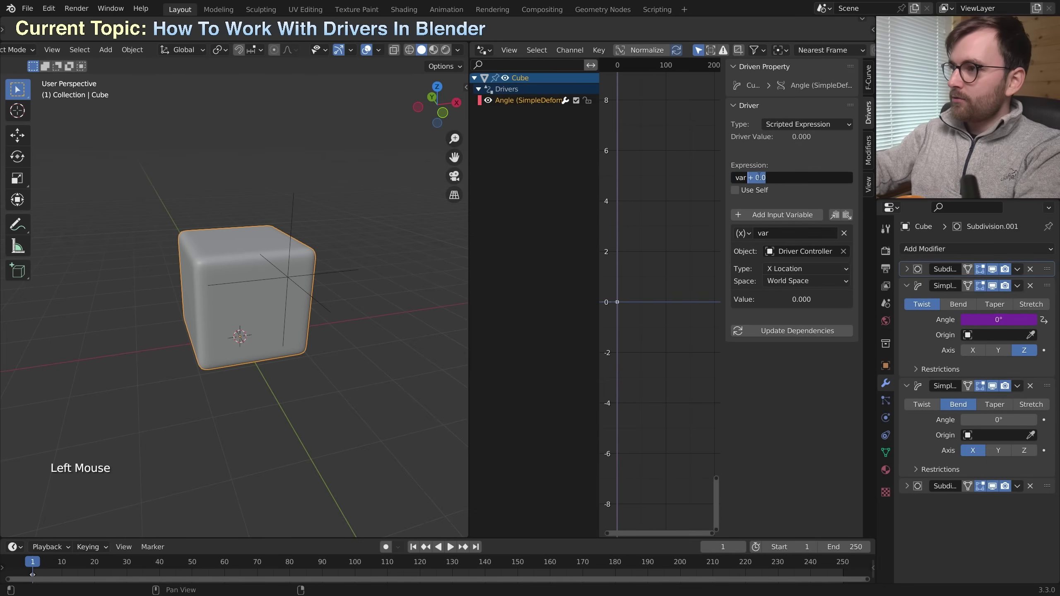
{"action": "key", "text": "BackSpace"}
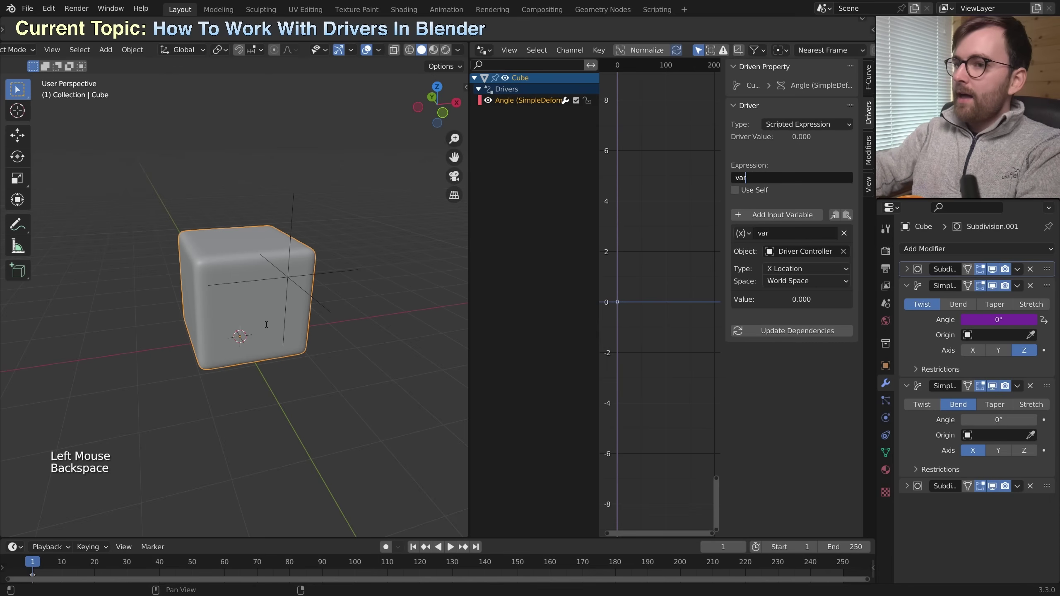
{"action": "type", "text": "*"}
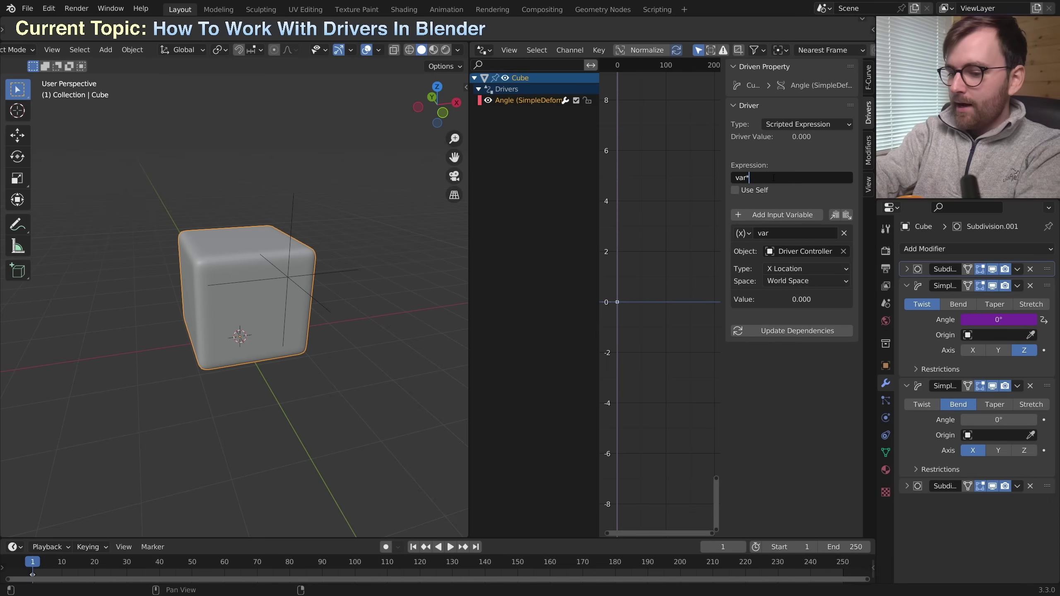
Move the Driver Controller along X to check the half-strength twist
{"action": "left_click", "coordinate": [395, 304]}
{"action": "middle_click_drag", "start_coordinate": [395, 305], "coordinate": [375, 293]}
{"action": "key", "text": "g"}
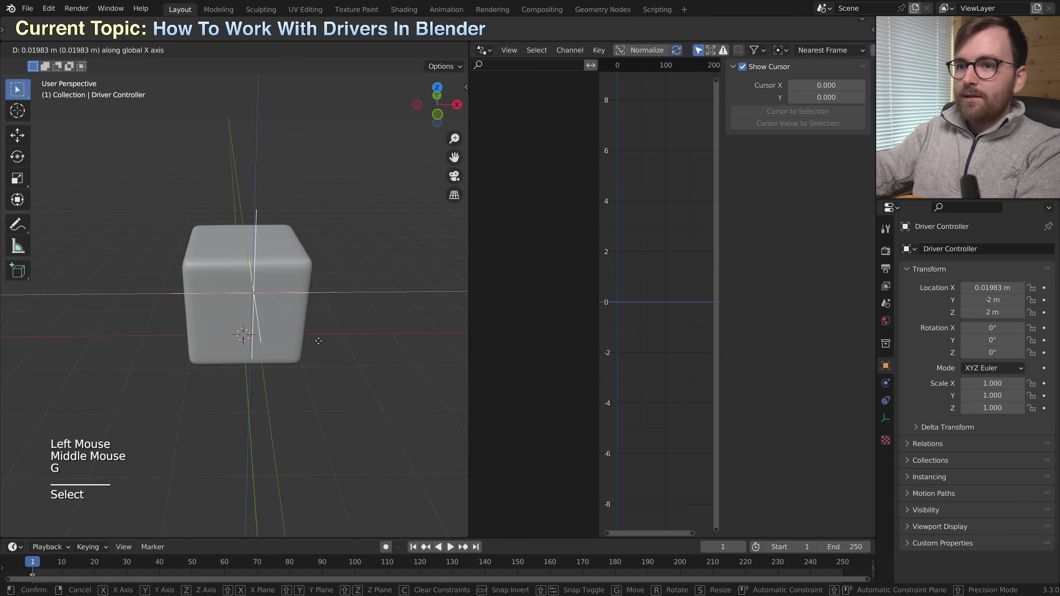
{"action": "scroll", "coordinate": [240, 332], "scroll_direction": "down", "scroll_amount": 2}
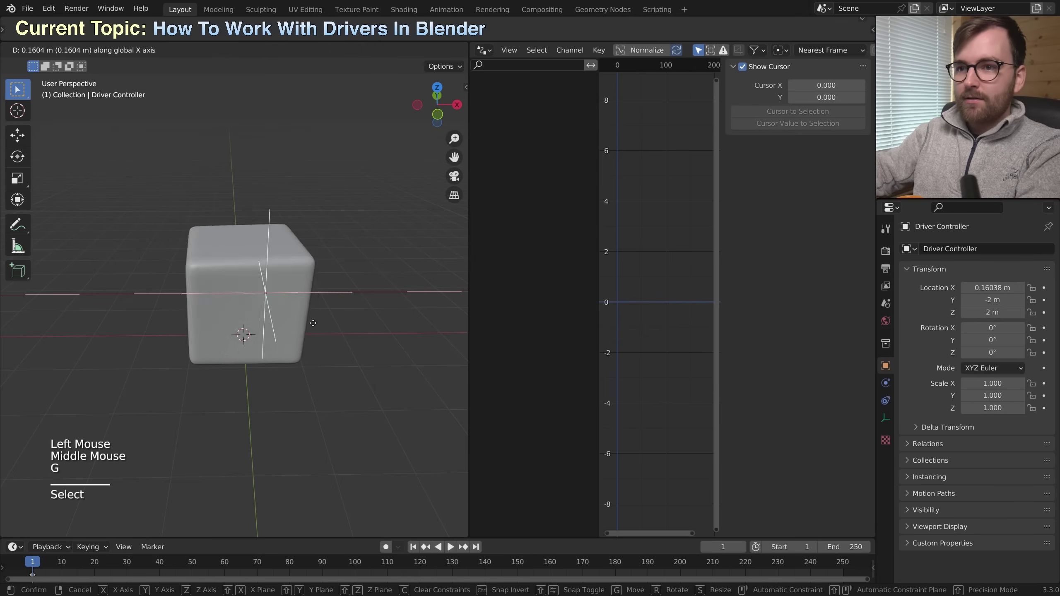
{"action": "middle_click_drag", "start_coordinate": [331, 304], "coordinate": [359, 311]}
Add a driver to the Bend angle and pick Driver Controller as its object
{"action": "key", "text": "g"}
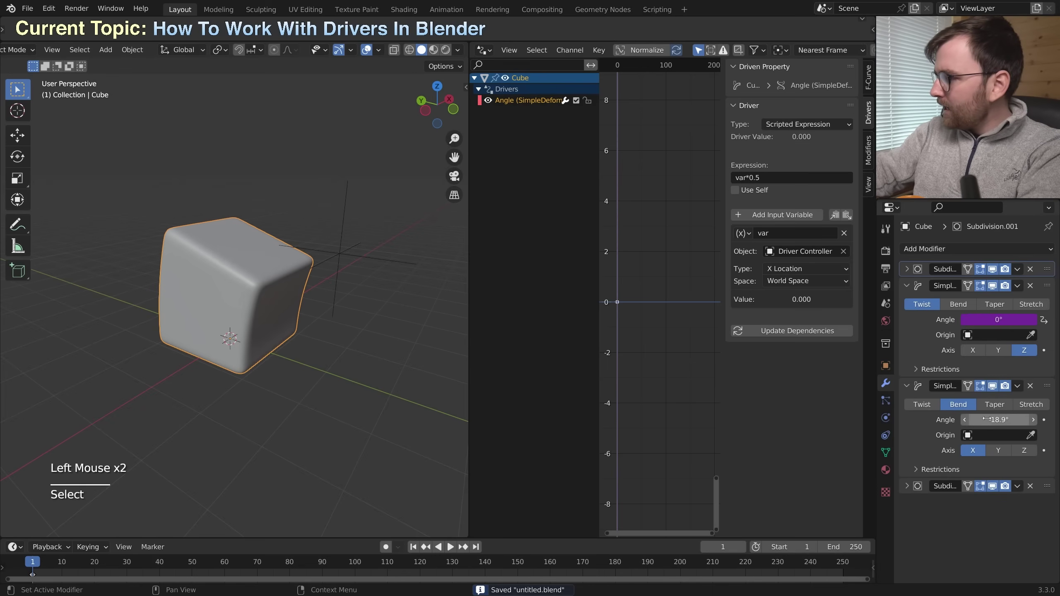
{"action": "mouse_move", "coordinate": [998, 419]}
{"action": "left_mouse_down"}
{"action": "mouse_move", "coordinate": [1030, 419]}
{"action": "mouse_move", "coordinate": [998, 419]}
{"action": "left_mouse_up"}
{"action": "middle_click_drag", "start_coordinate": [312, 314], "coordinate": [324, 317]}
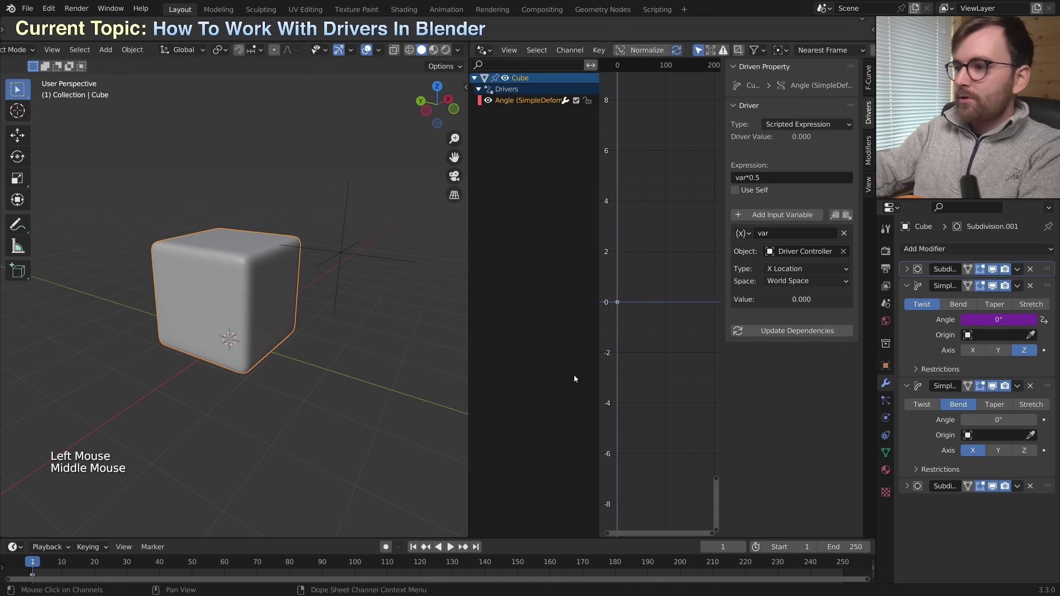
{"action": "right_click", "coordinate": [1000, 418]}
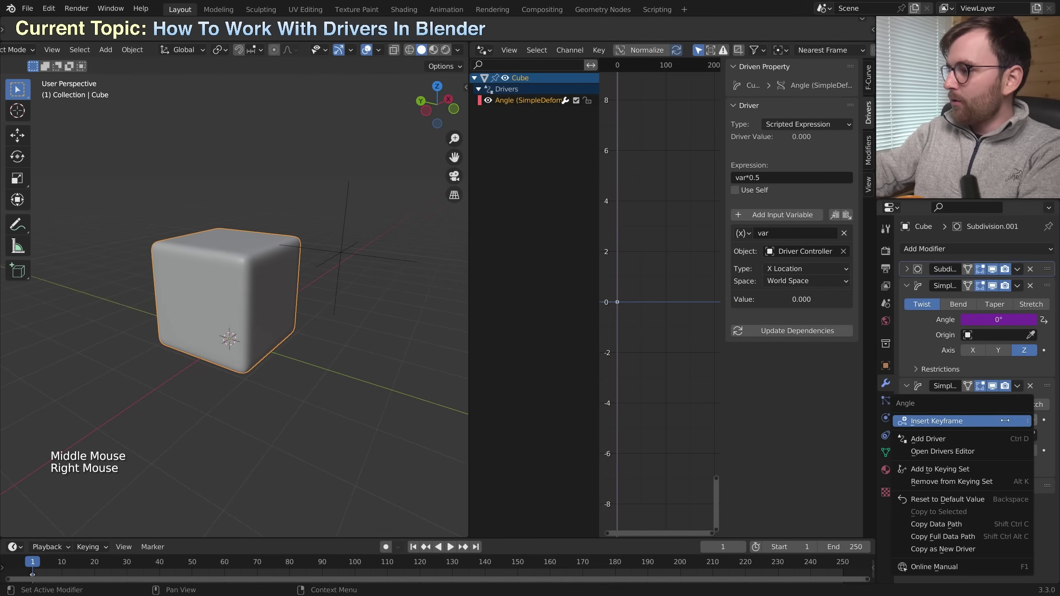
{"action": "left_click", "coordinate": [953, 437]}
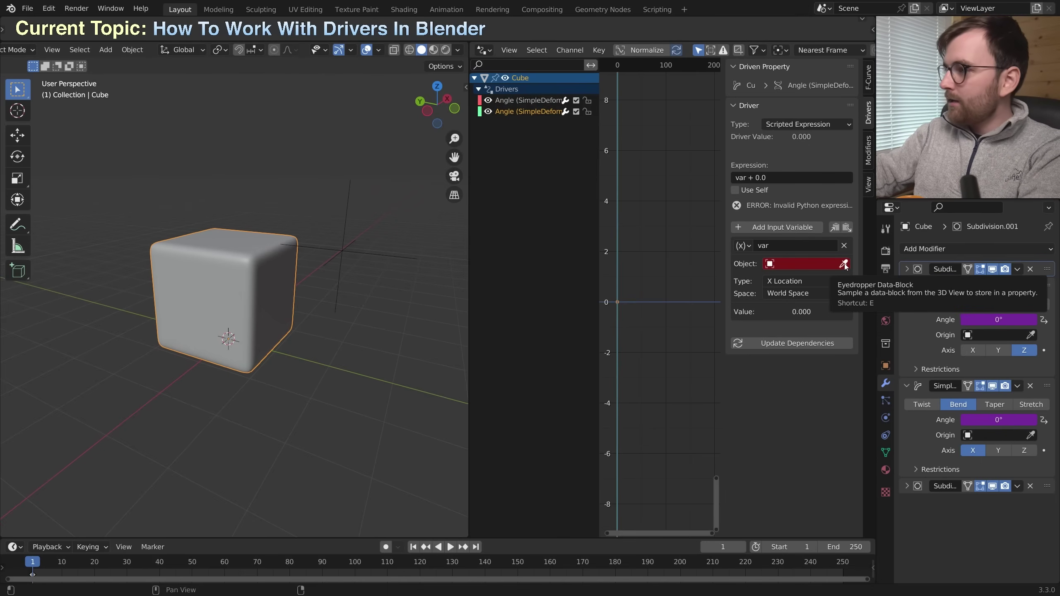
{"action": "left_click", "coordinate": [843, 264]}
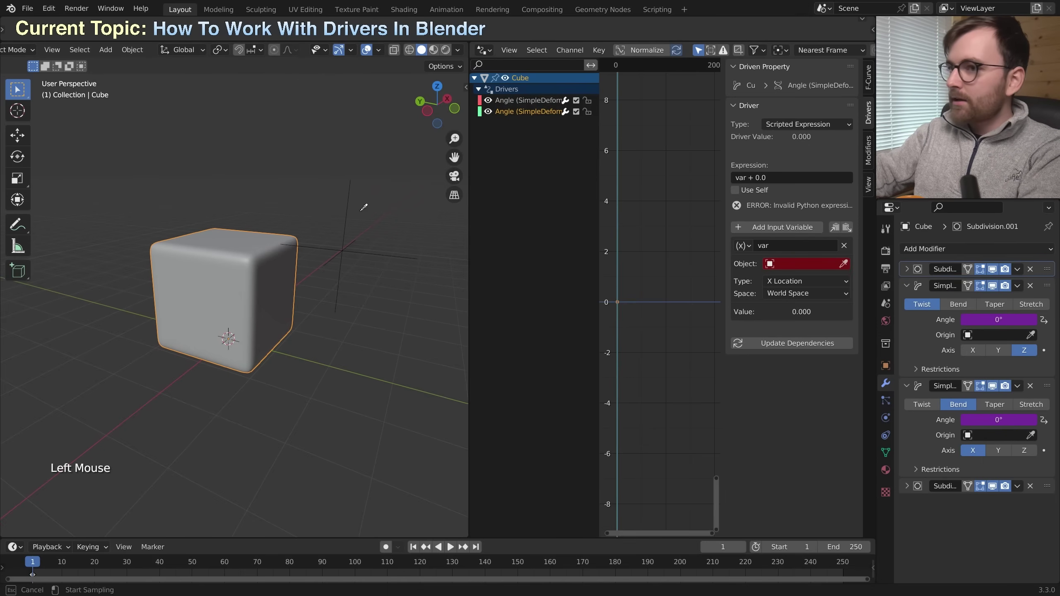
{"action": "left_click", "coordinate": [347, 247]}
Move the Driver Controller around to test the driven deformation
{"action": "left_click", "coordinate": [345, 239]}
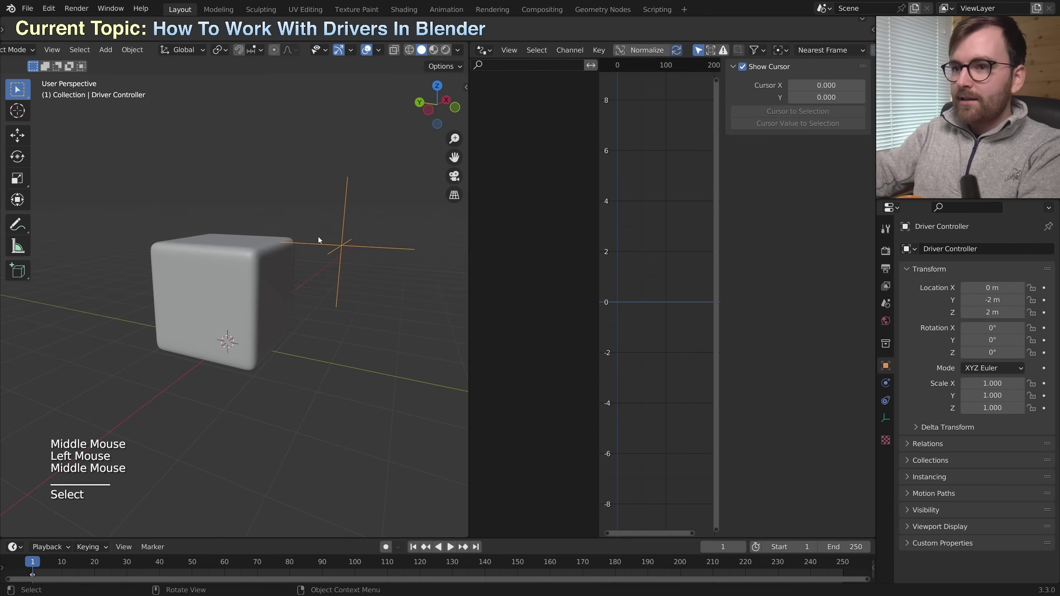
{"action": "middle_click_drag", "start_coordinate": [370, 306], "coordinate": [343, 331]}
{"action": "key", "text": "g"}
{"action": "key", "text": "x"}
{"action": "key", "text": "Escape"}
{"action": "key", "text": "g"}
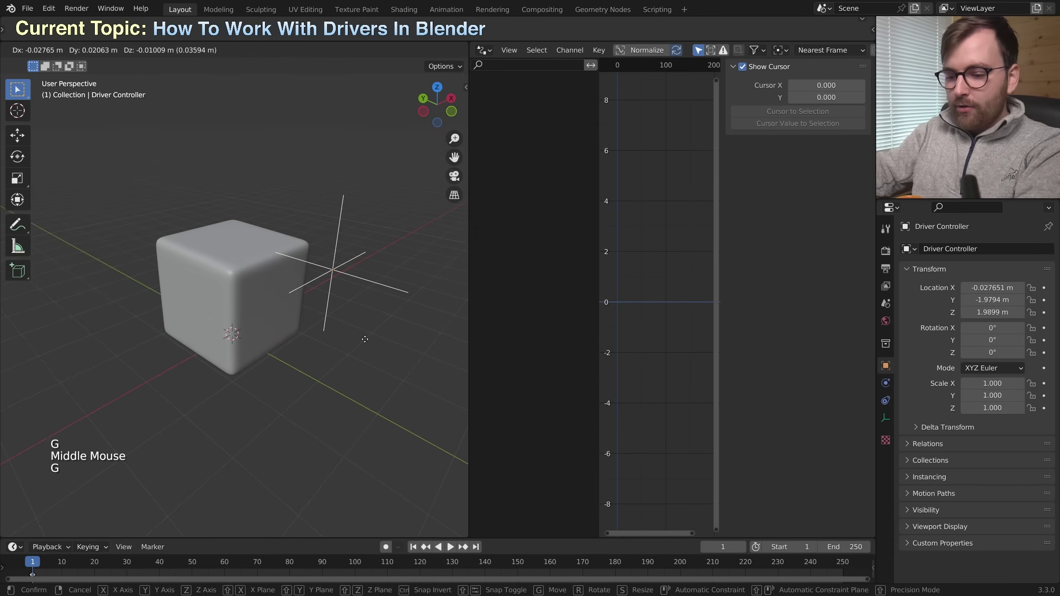
{"action": "key", "text": "g"}
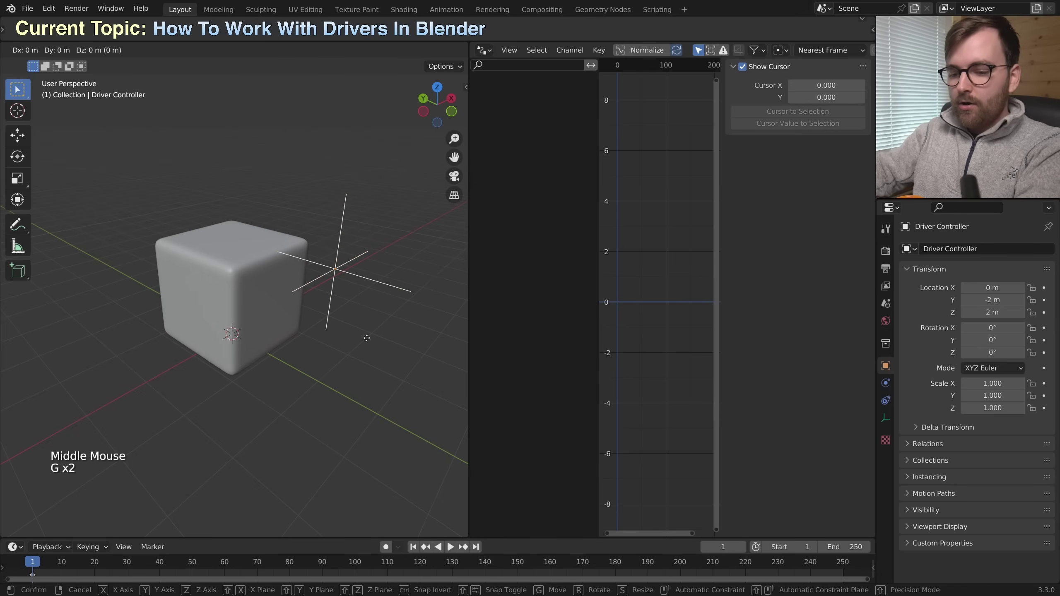
{"action": "left_click", "coordinate": [346, 295]}
Switch the bend driver's variable type to Z Location
{"action": "left_click", "coordinate": [317, 298]}
{"action": "middle_click_drag", "start_coordinate": [316, 298], "coordinate": [326, 298]}
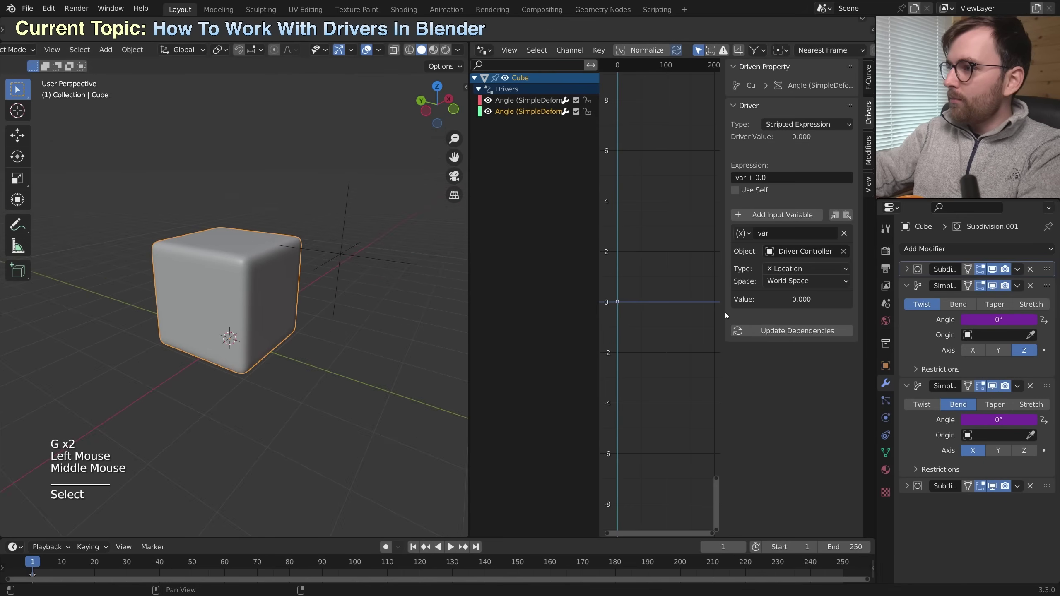
{"action": "left_click", "coordinate": [797, 269]}
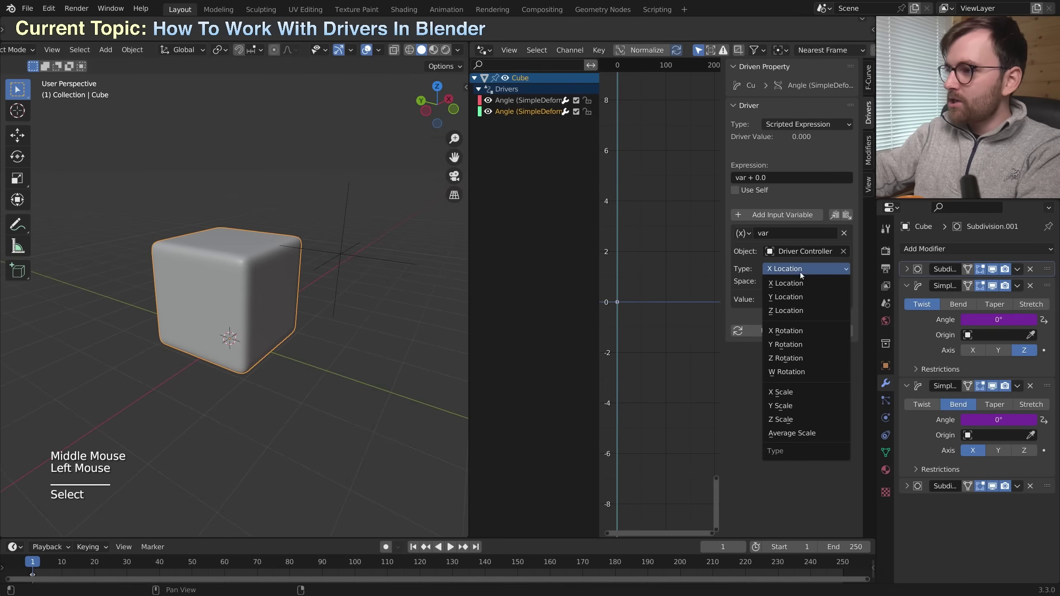
{"action": "left_click", "coordinate": [809, 311]}
{"action": "scroll", "coordinate": [420, 272], "scroll_direction": "down", "scroll_amount": 2}
{"action": "middle_click_drag", "start_coordinate": [419, 271], "coordinate": [409, 284]}
{"action": "scroll", "coordinate": [408, 284], "scroll_direction": "up", "scroll_amount": 1}
{"action": "middle_click_drag", "start_coordinate": [409, 284], "coordinate": [336, 242]}
Move the Driver Controller to test the bend, then cancel the move
{"action": "left_click", "coordinate": [336, 242]}
{"action": "key", "text": "g"}
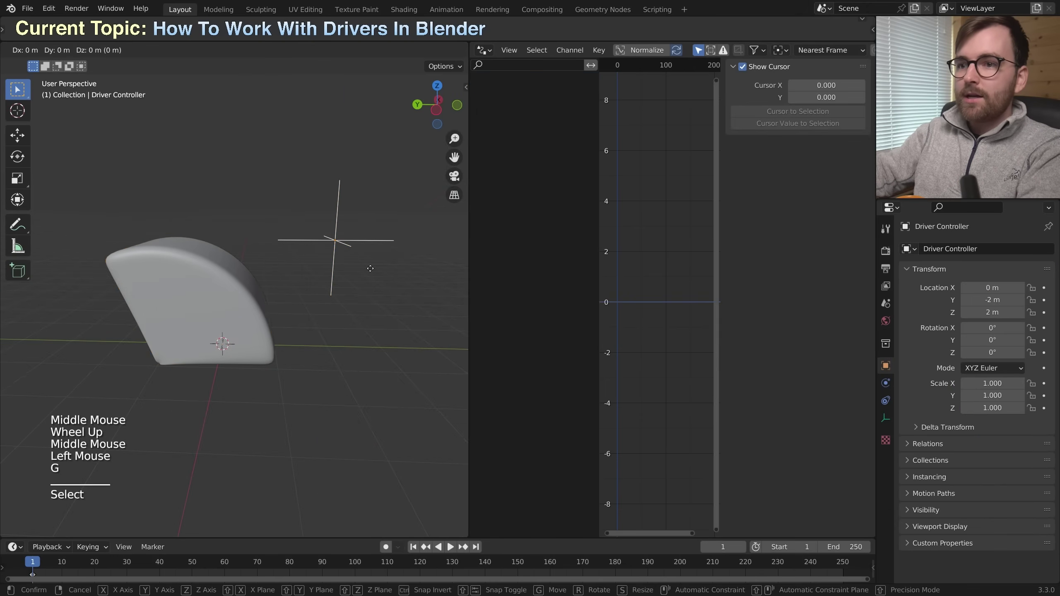
{"action": "right_click", "coordinate": [426, 396]}
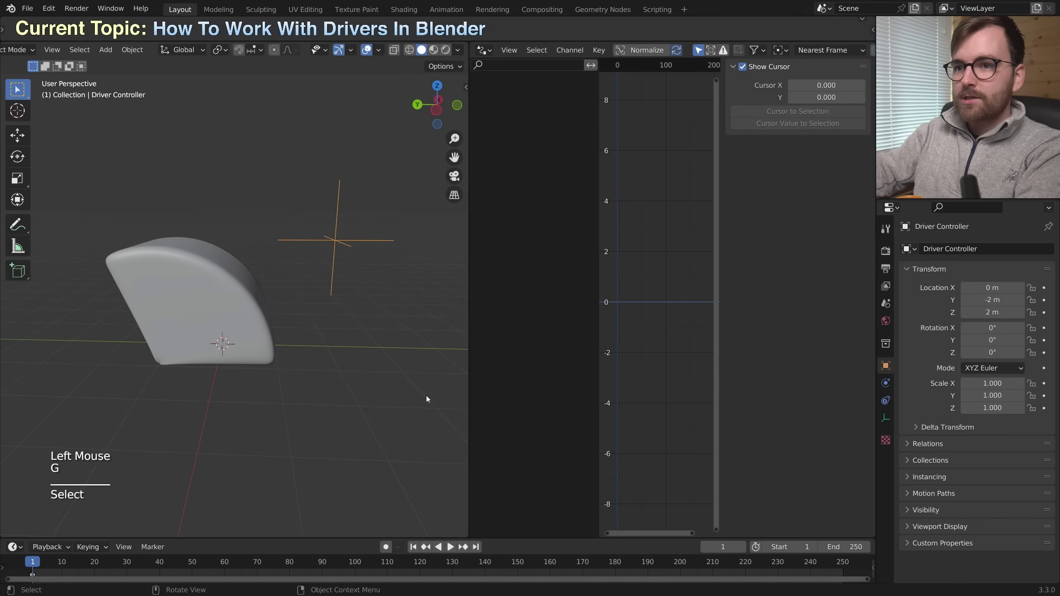
Change the bend driver's expression to var + 2
{"action": "left_click", "coordinate": [208, 294]}
{"action": "left_click", "coordinate": [754, 191]}
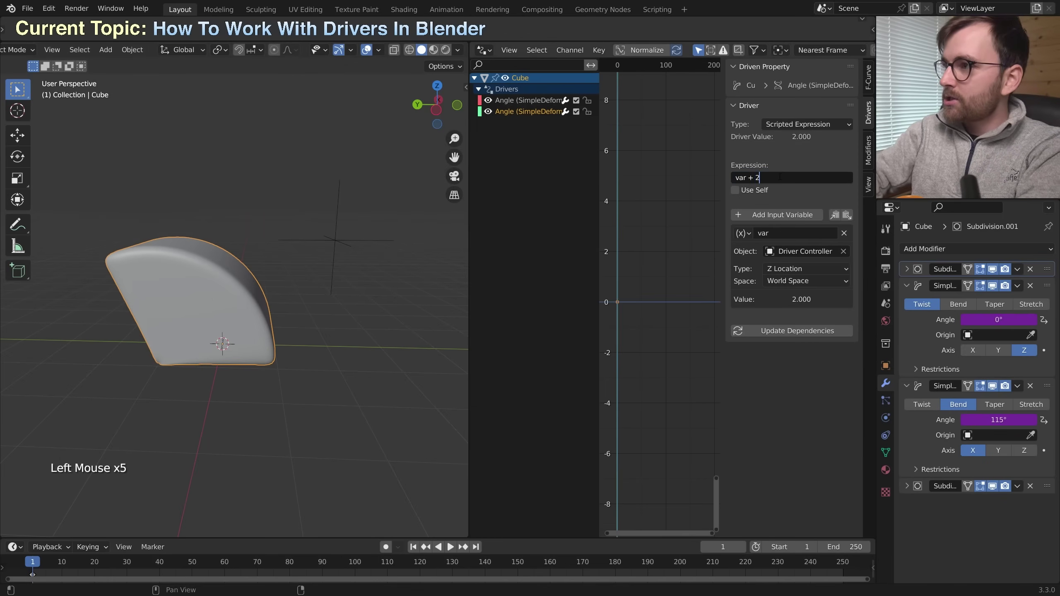
{"action": "key", "text": "Return"}
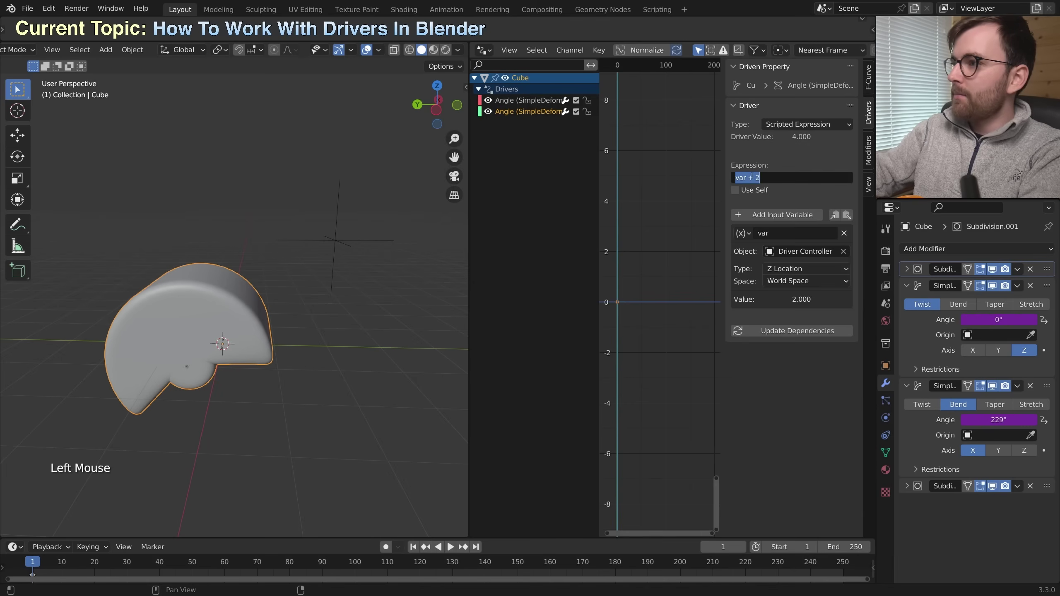
Select the Driver Controller empty, move it along Z to check the bend, then cancel
{"action": "left_click", "coordinate": [319, 235]}
{"action": "middle_click_drag", "start_coordinate": [449, 300], "coordinate": [383, 301]}
{"action": "key", "text": "g"}
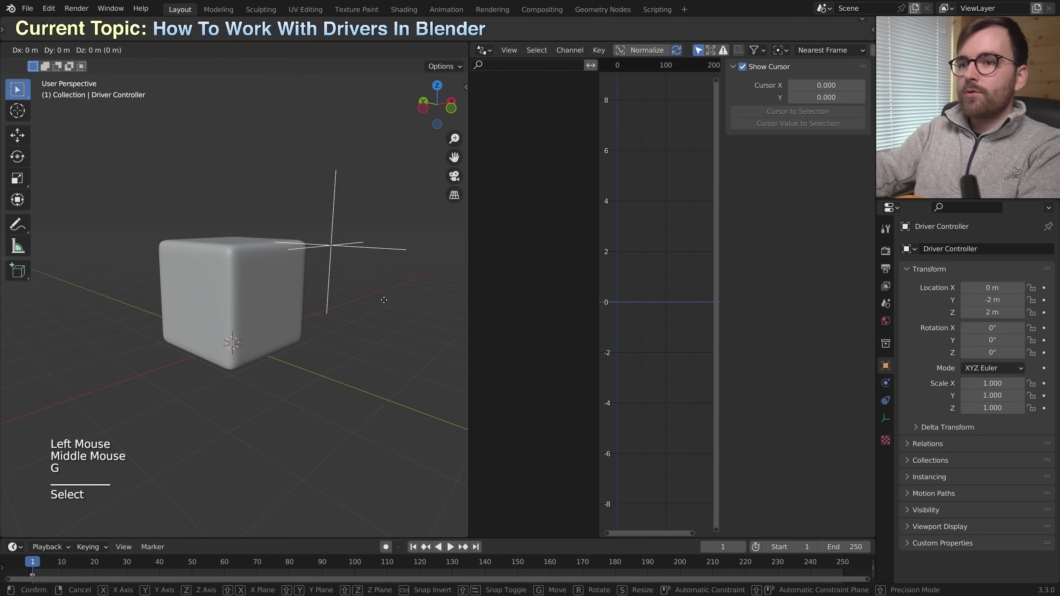
{"action": "key", "text": "Escape"}
From a front view, move the controller along X and freely to check twist and bend together
{"action": "middle_click_drag", "start_coordinate": [381, 348], "coordinate": [372, 336]}
{"action": "key", "text": "g"}
{"action": "key", "text": "x"}
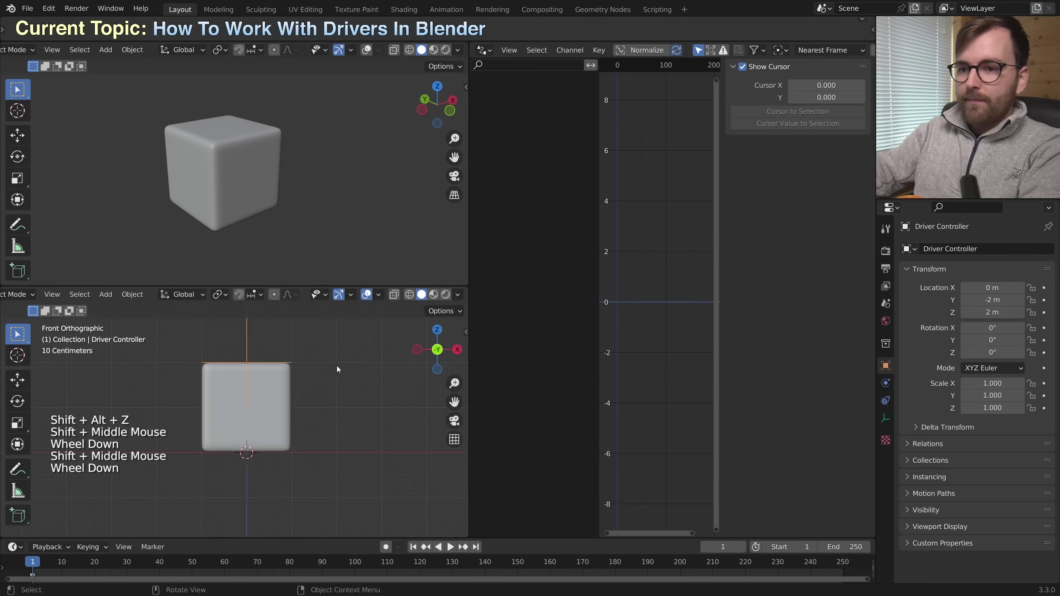
{"action": "key", "text": "g"}
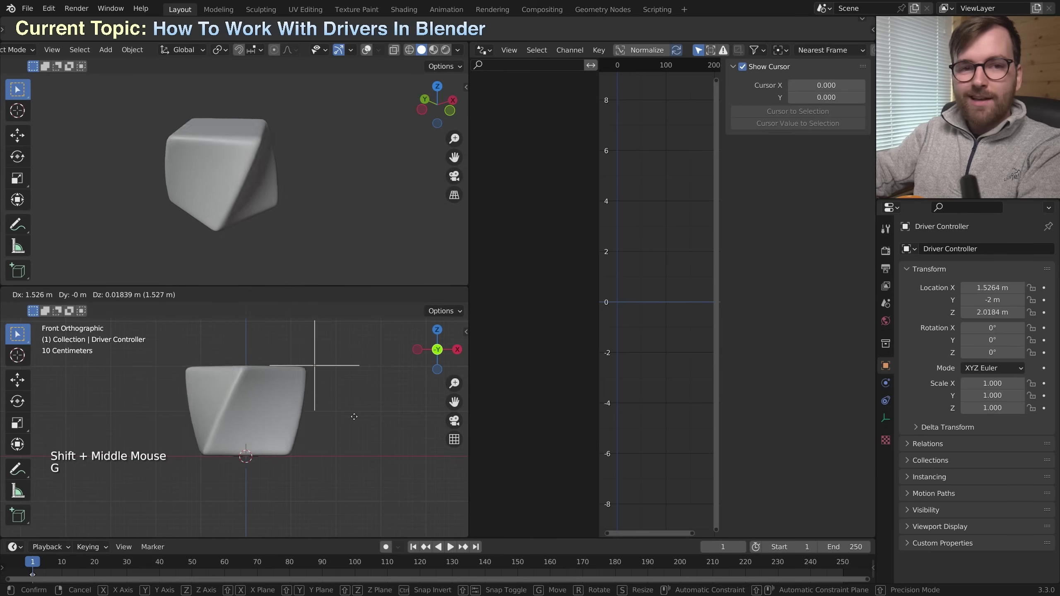
{"action": "key", "text": "Escape"}
{"action": "key", "text": "g"}
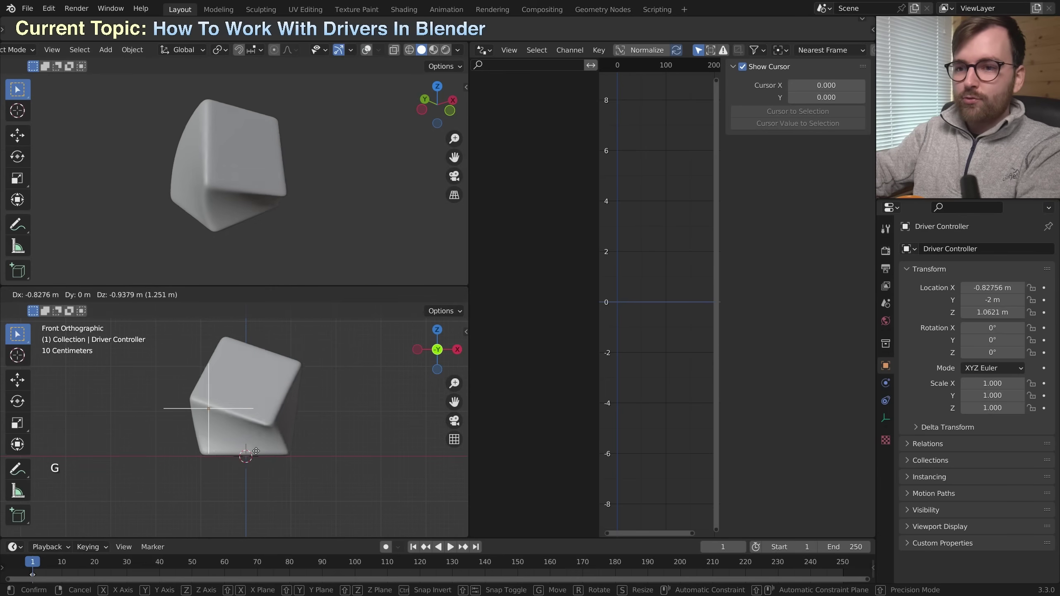